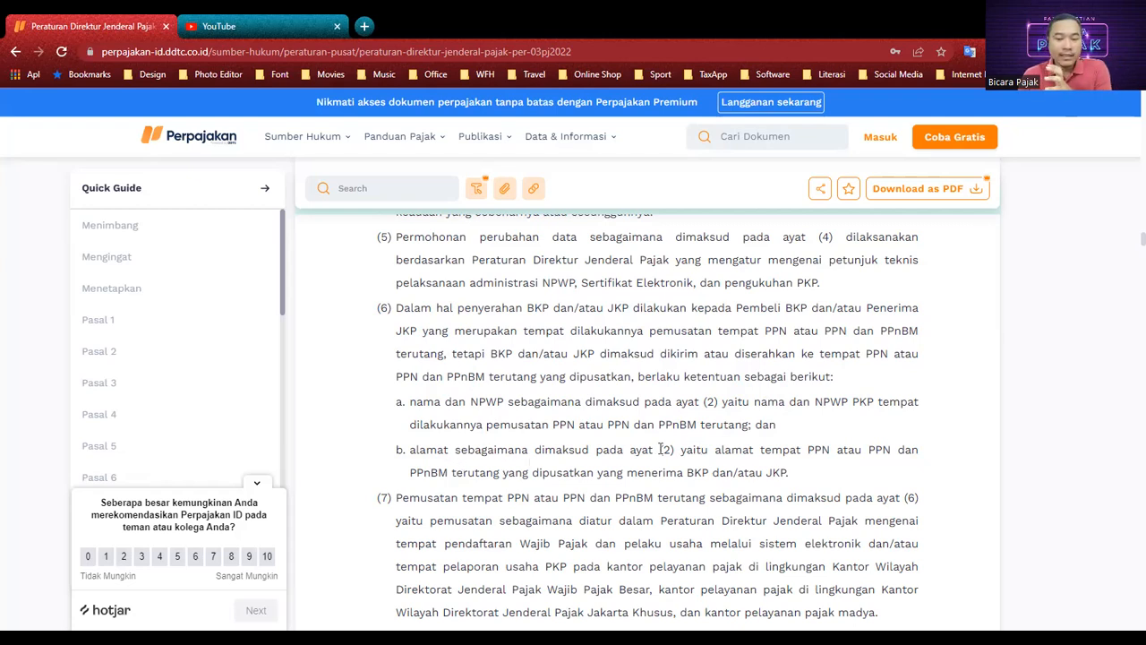
pyautogui.scroll(3, 651, 452)
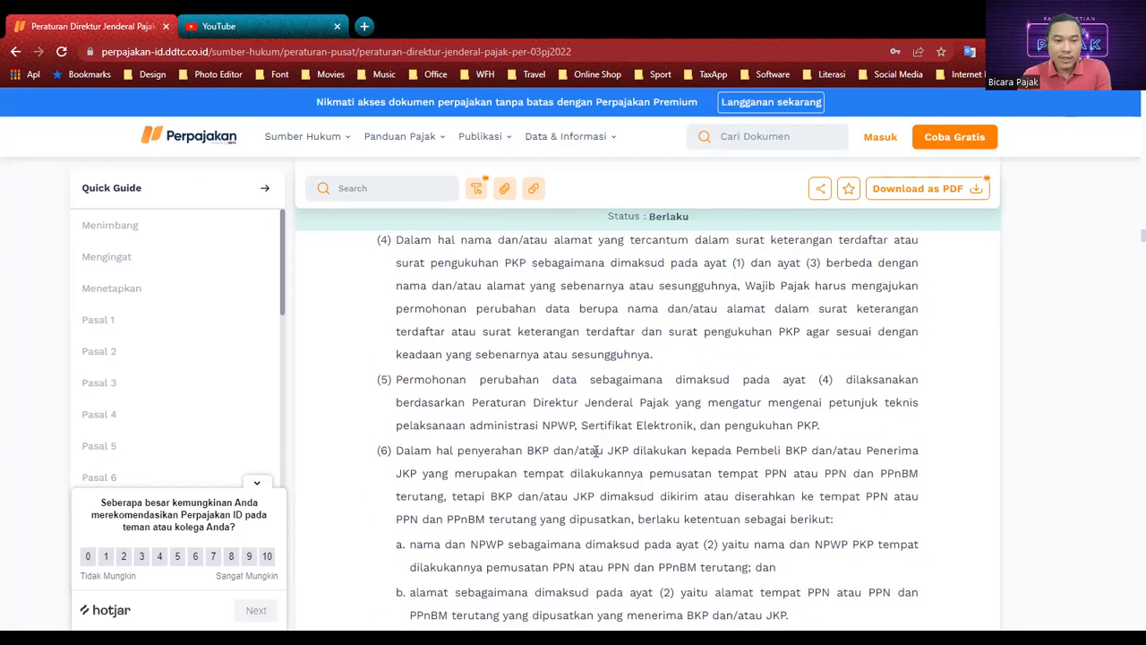
pyautogui.scroll(3, 516, 445)
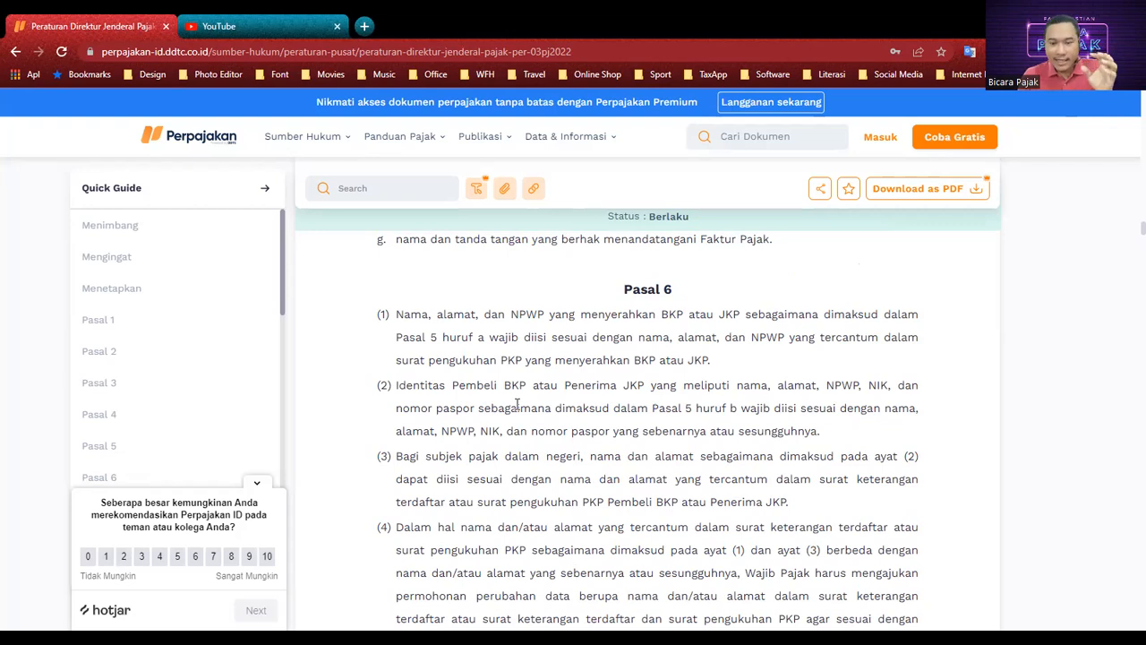
pyautogui.scroll(-4, 517, 404)
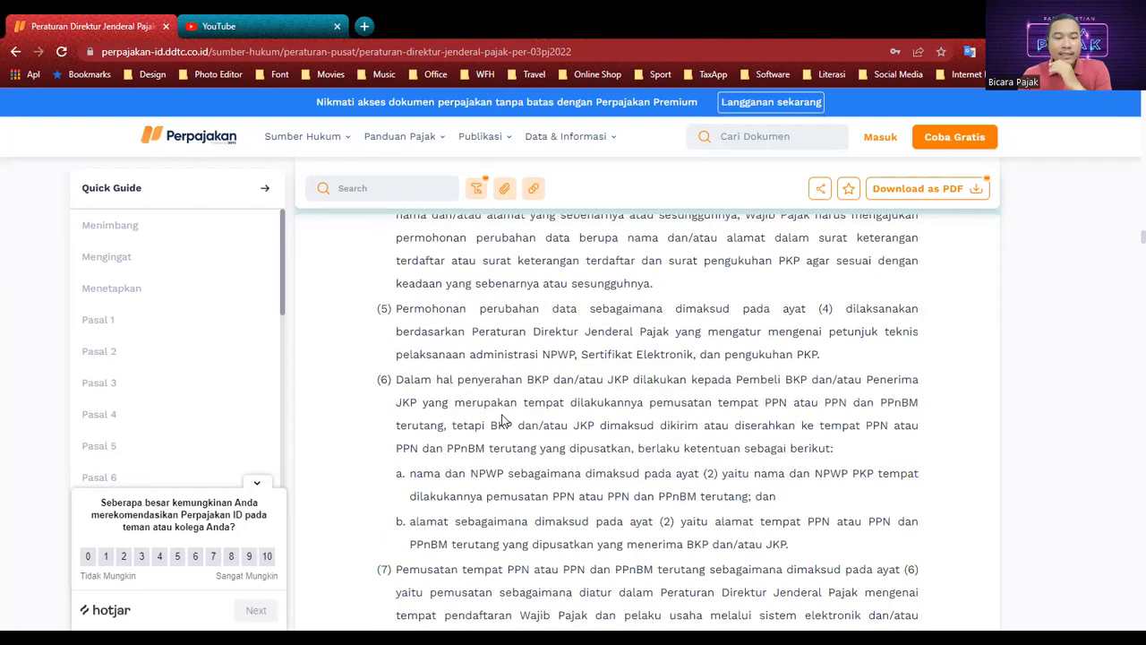
pyautogui.scroll(-1, 504, 421)
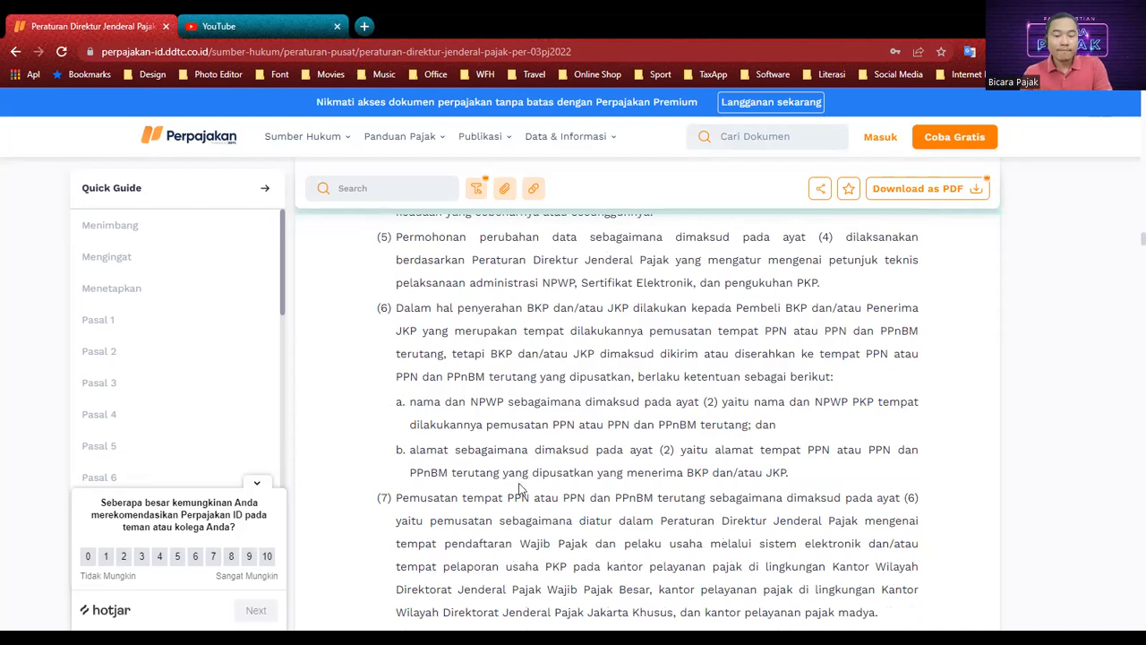
pyautogui.scroll(-1, 520, 487)
pyautogui.scroll(-1, 513, 501)
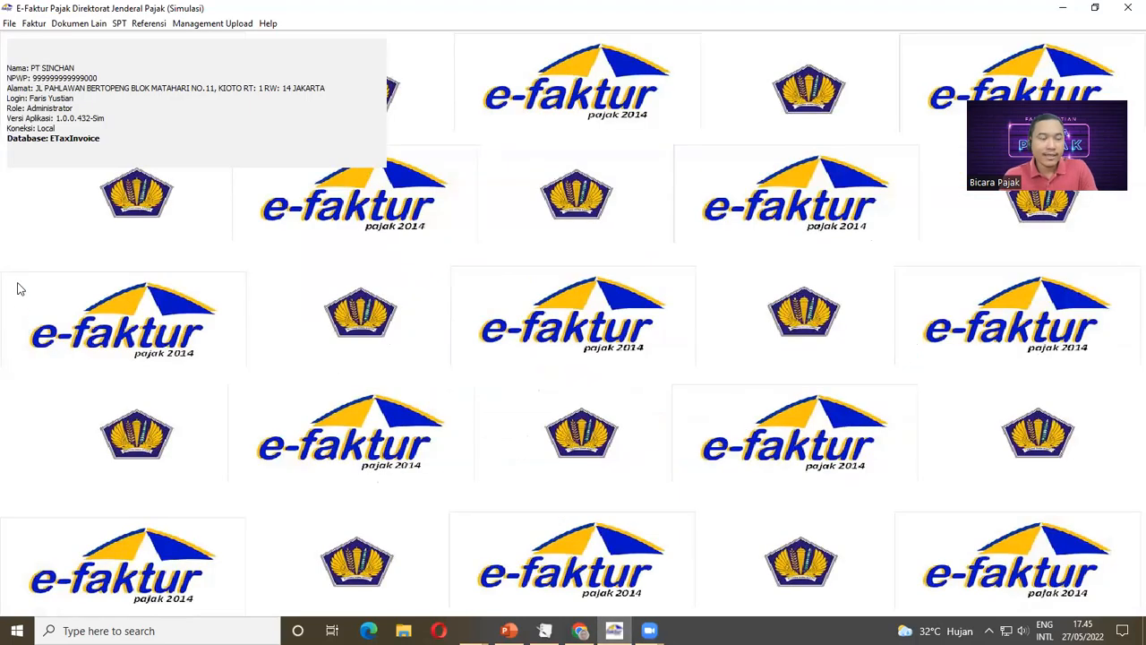
# Step: Open the Pajak Keluaran Administrasi Faktur list of output tax invoices
pyautogui.click(34, 23)
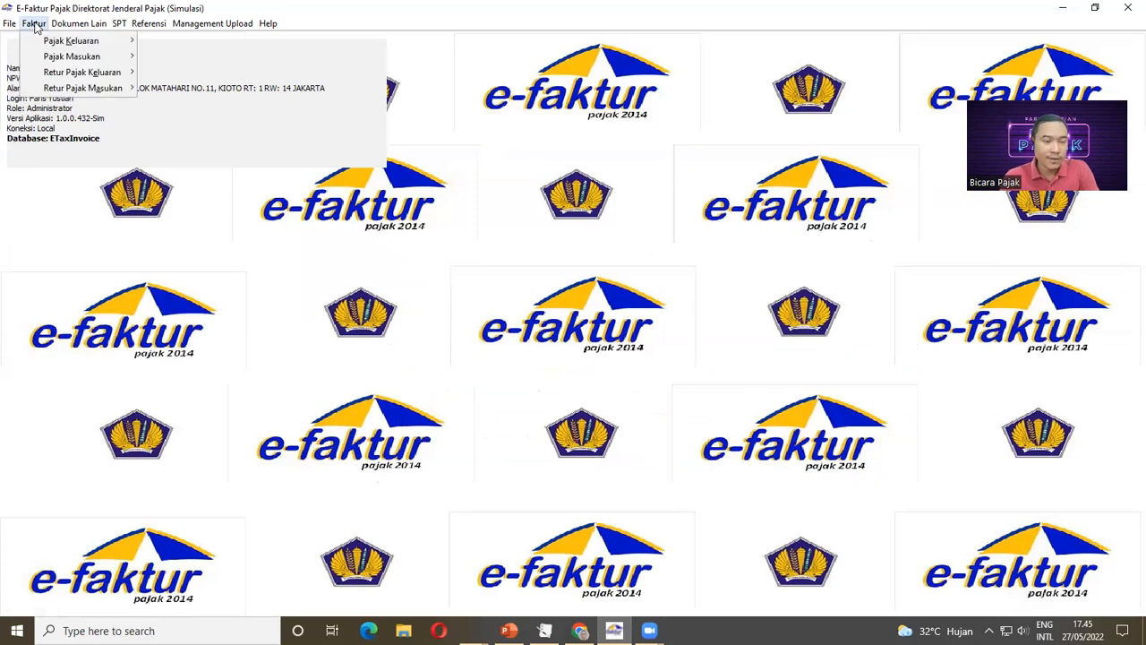
pyautogui.moveTo(53, 41)
pyautogui.click(157, 41)
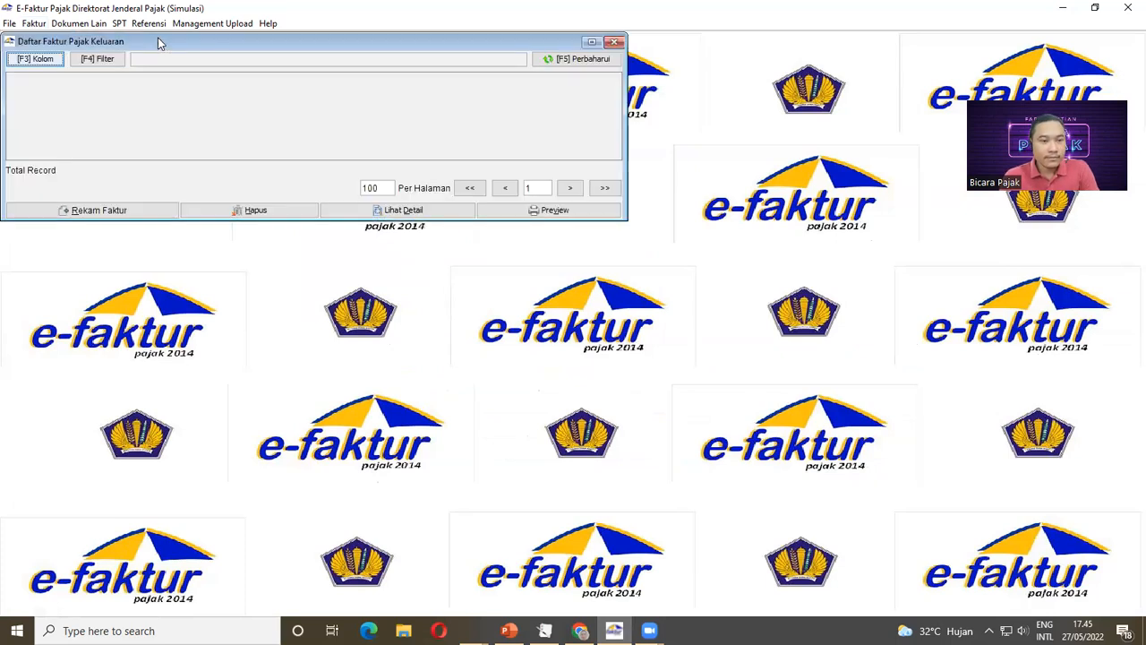
pyautogui.click(99, 210)
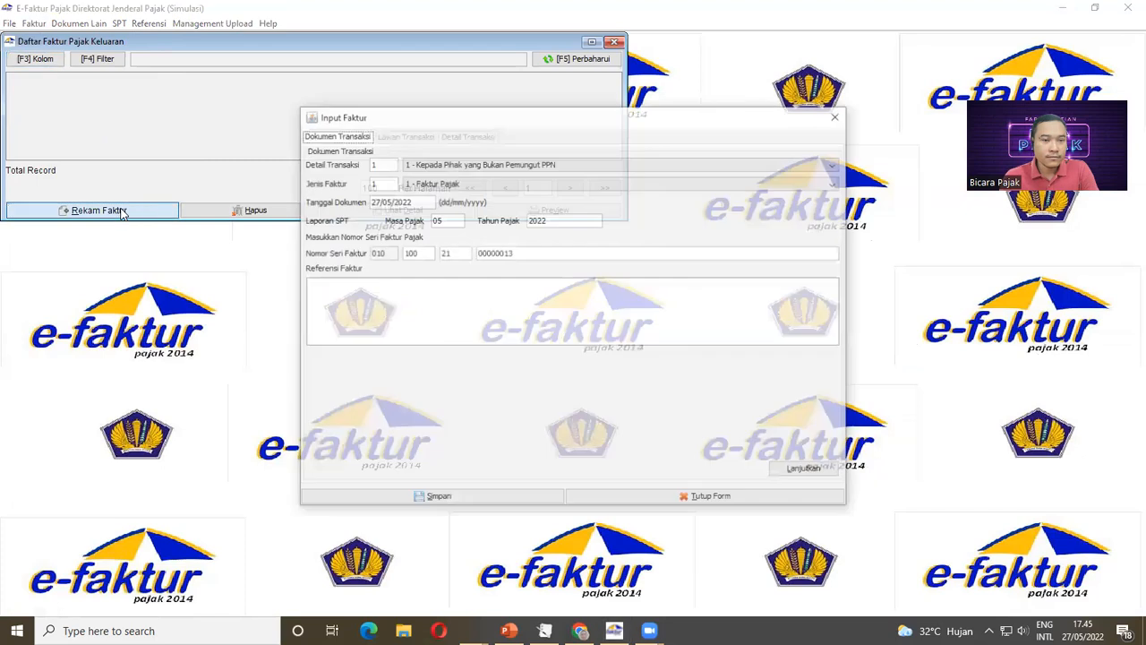
pyautogui.click(722, 496)
# Step: Refresh the list to 16 invoices and preview the 27/05/2022 invoice worth 80.500.000
pyautogui.click(578, 62)
pyautogui.moveTo(473, 219); pyautogui.dragTo(472, 443)
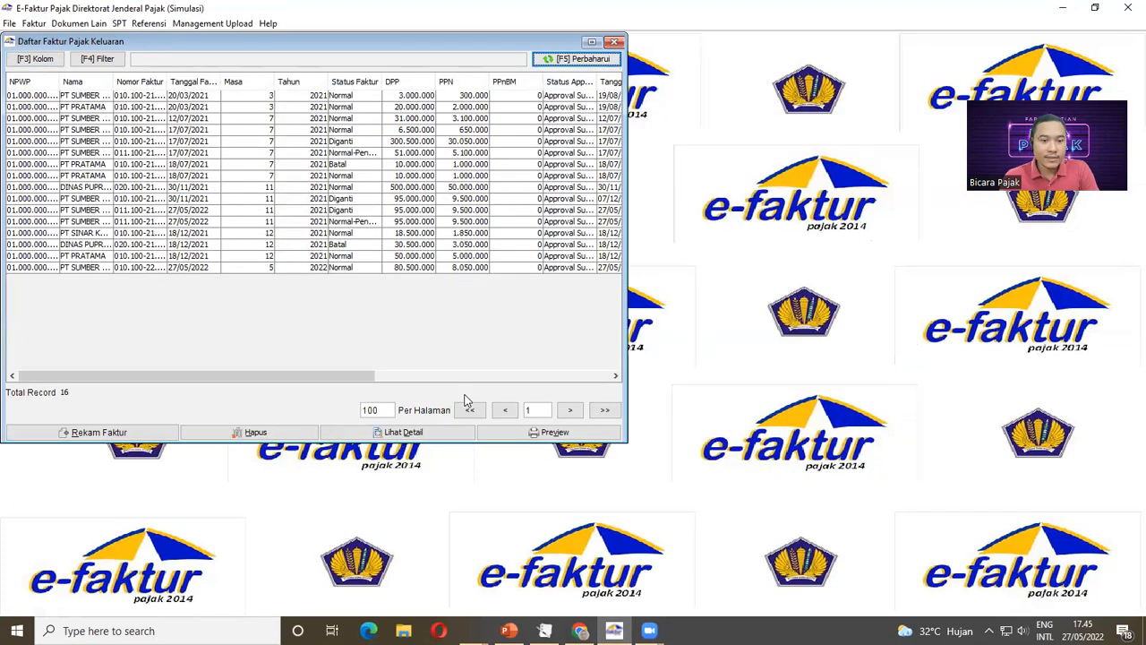
pyautogui.moveTo(624, 277); pyautogui.dragTo(781, 278)
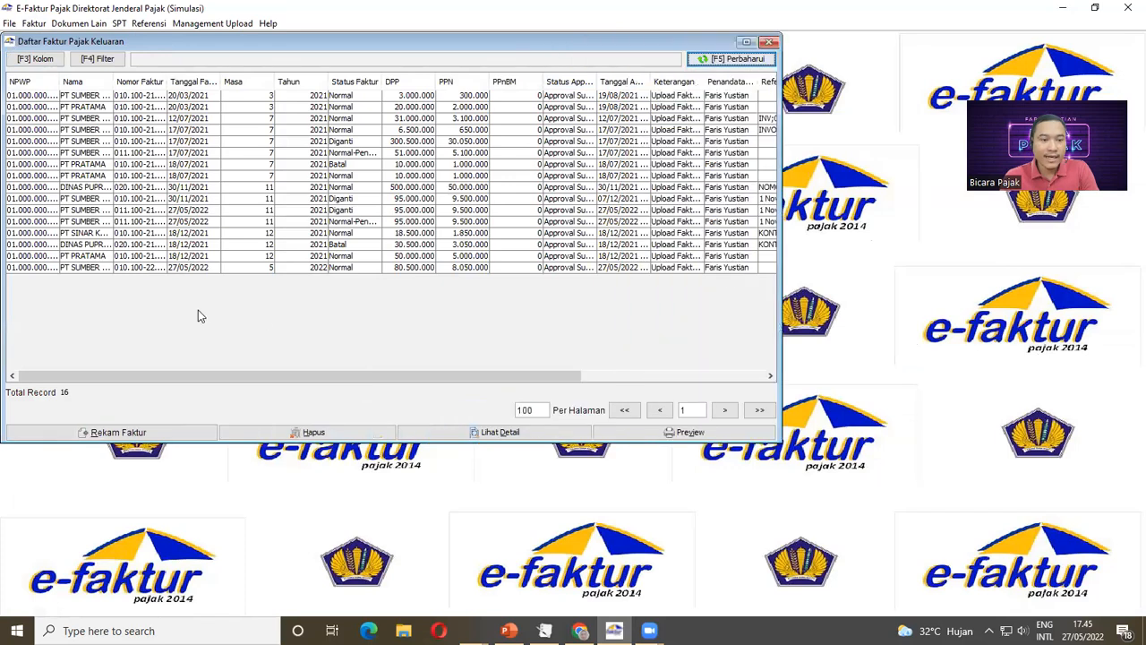
pyautogui.click(129, 268)
pyautogui.click(711, 434)
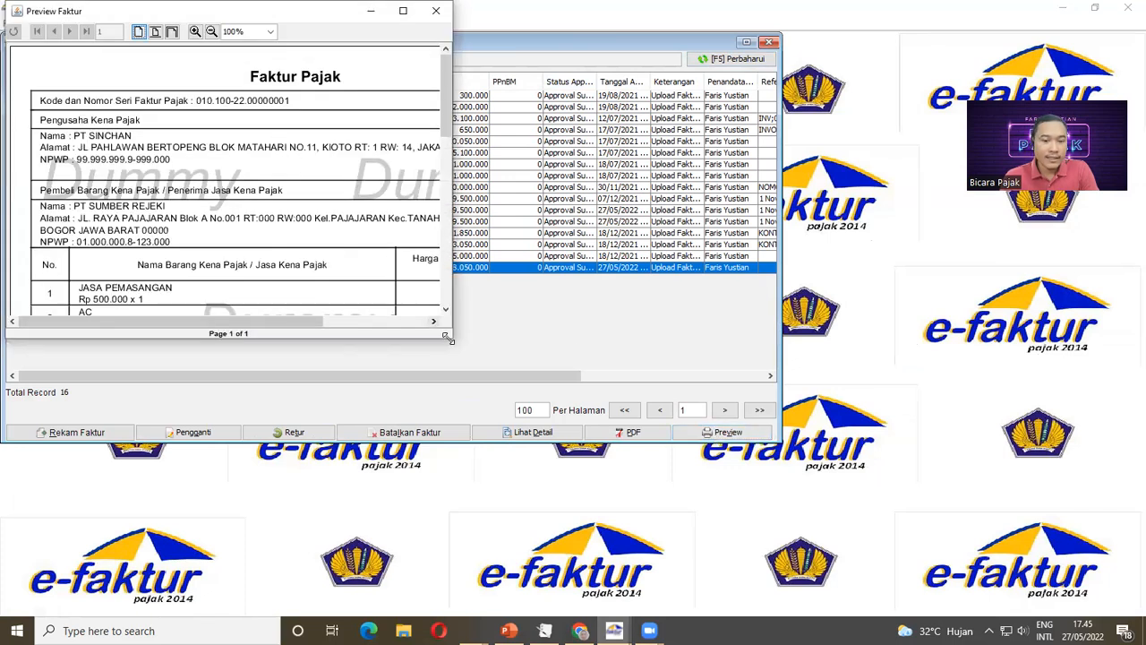
# Step: Enlarge the preview to read the Jasa Pemasangan, AC and Televisi 32INC items, then close it
pyautogui.moveTo(445, 337); pyautogui.dragTo(919, 547)
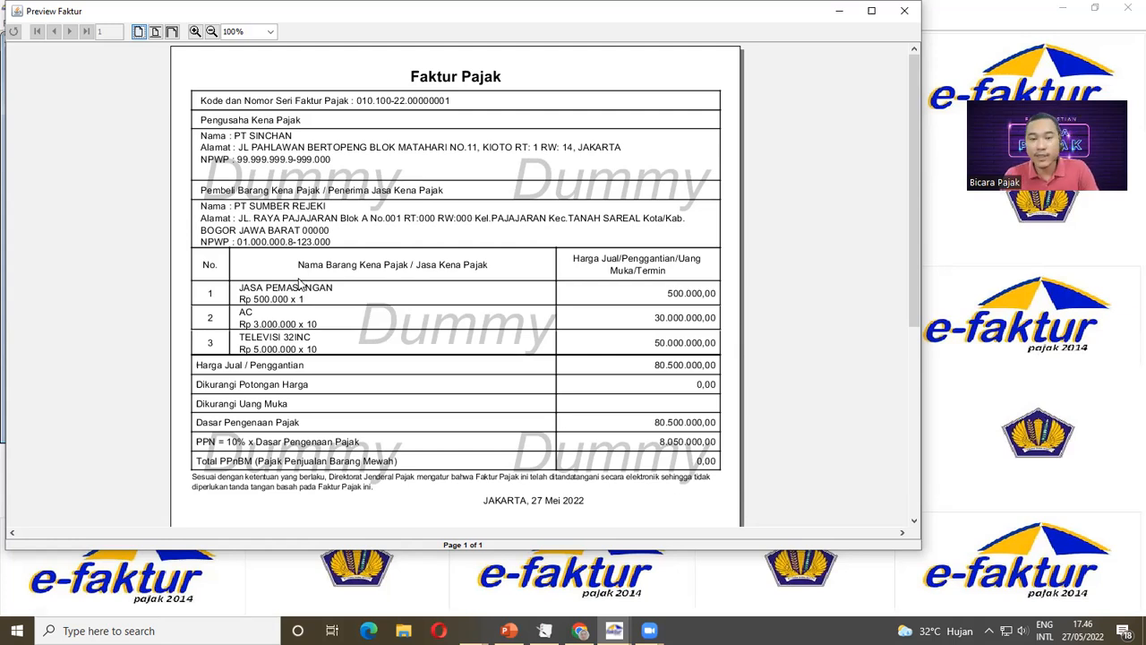
pyautogui.click(902, 12)
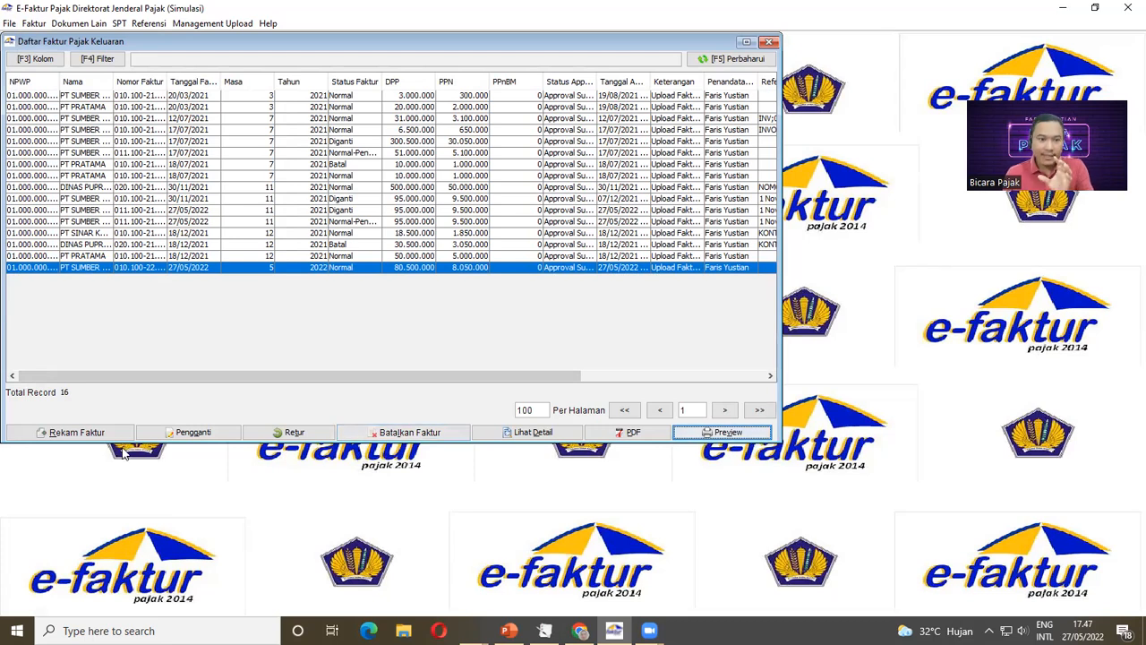
# Step: Start a Faktur Pajak Pengganti for the 27/05/2022 invoice, keeping transaction code 1
pyautogui.click(206, 434)
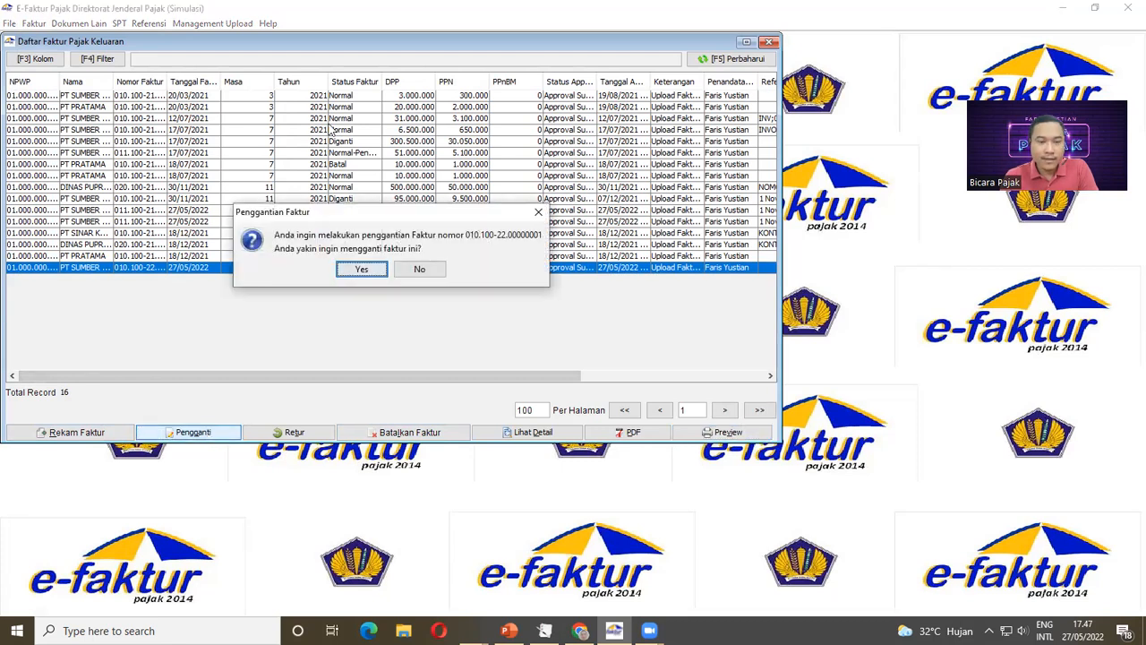
pyautogui.click(361, 269)
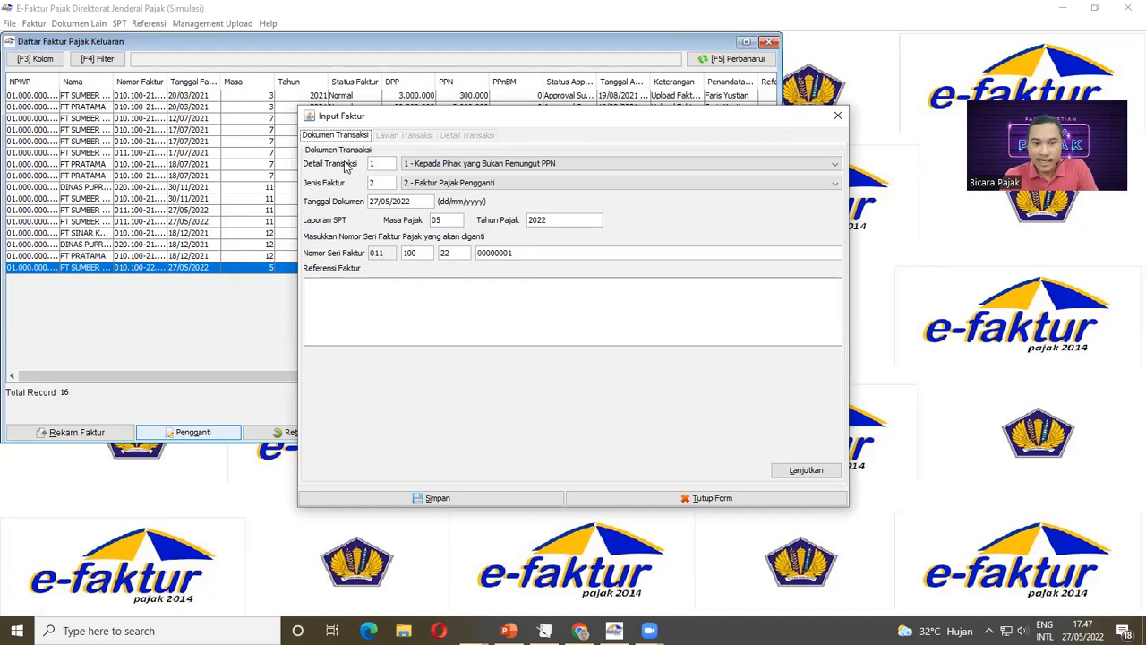
pyautogui.click(431, 167)
pyautogui.press('Down')
pyautogui.press('Down')
pyautogui.press('Down')
pyautogui.press('Down')
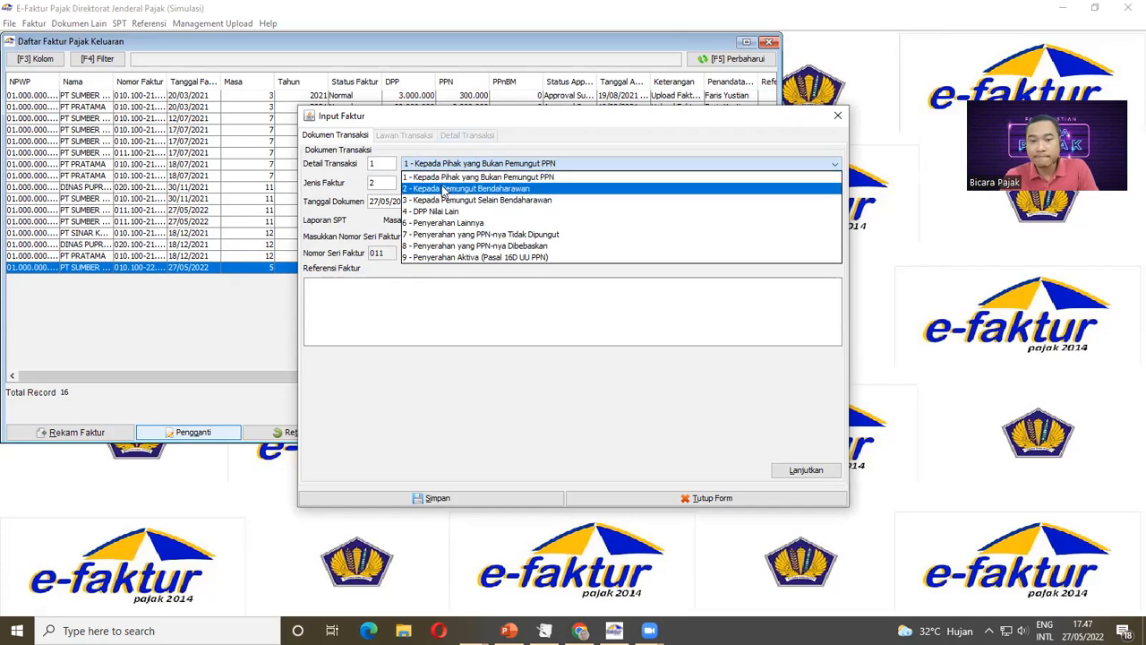
pyautogui.click(446, 116)
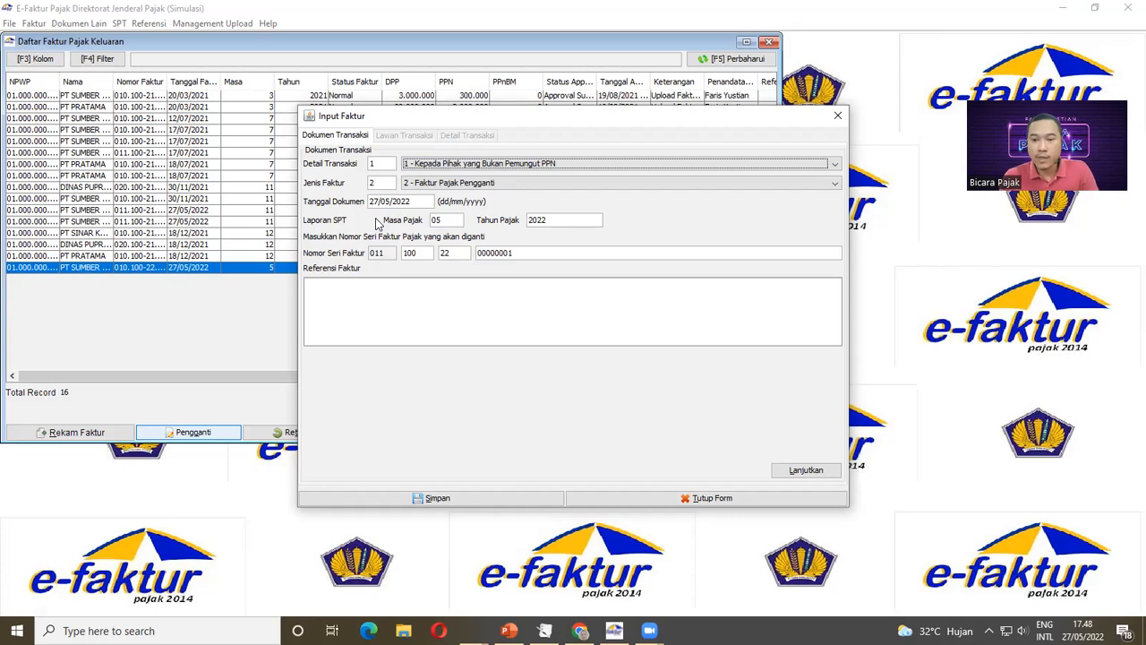
pyautogui.click(823, 472)
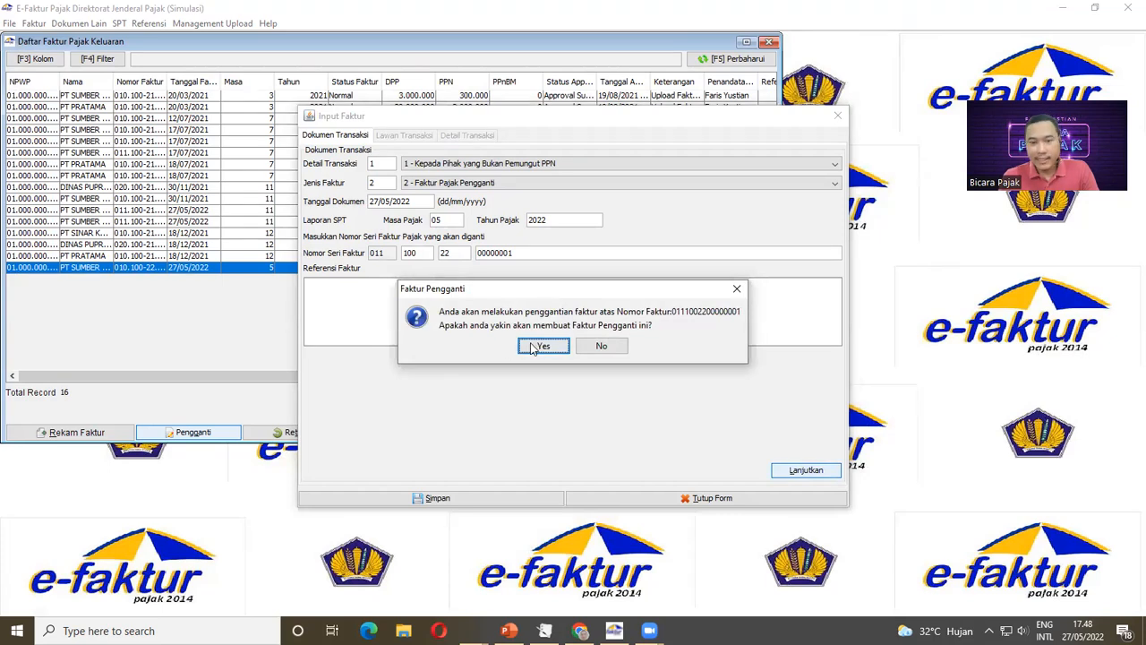
# Step: Confirm the replacement and view PT SUMBER REJEKI's prefilled NPWP, name and address
pyautogui.click(543, 347)
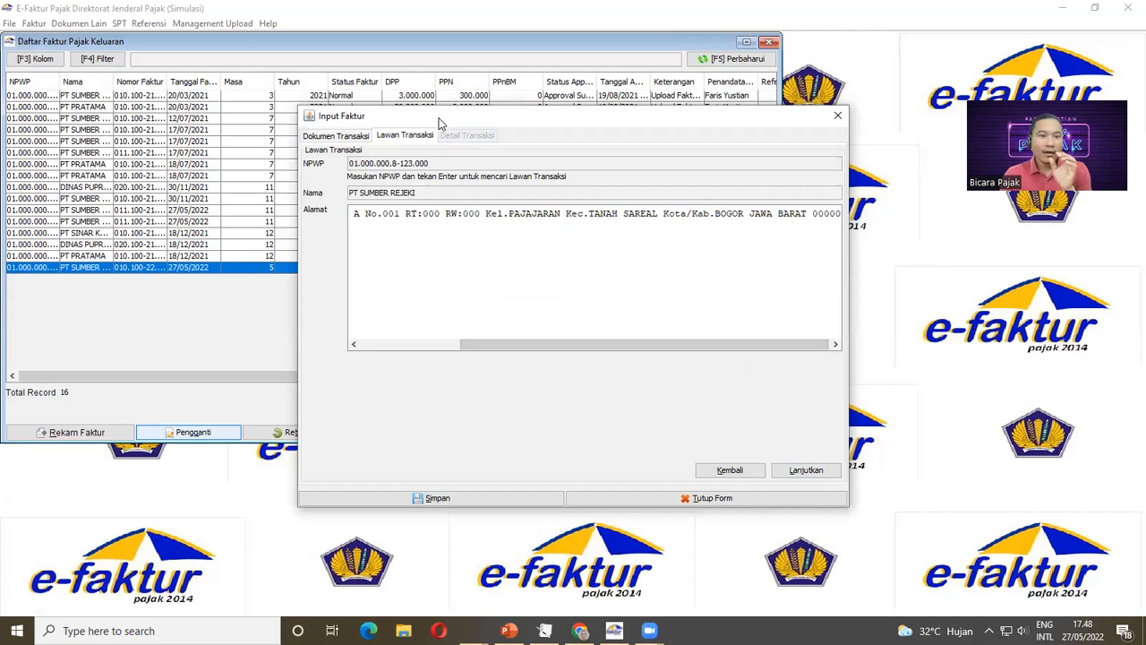
pyautogui.moveTo(439, 121); pyautogui.dragTo(454, 127)
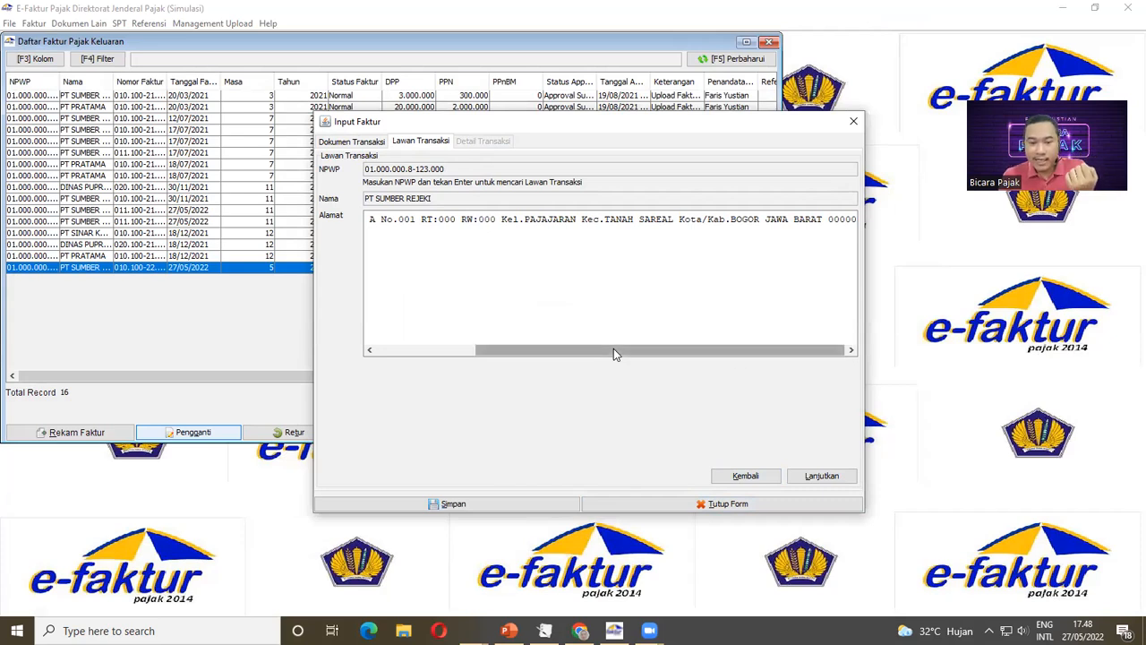
# Step: Save the replacement invoice and acknowledge the success message
pyautogui.click(451, 504)
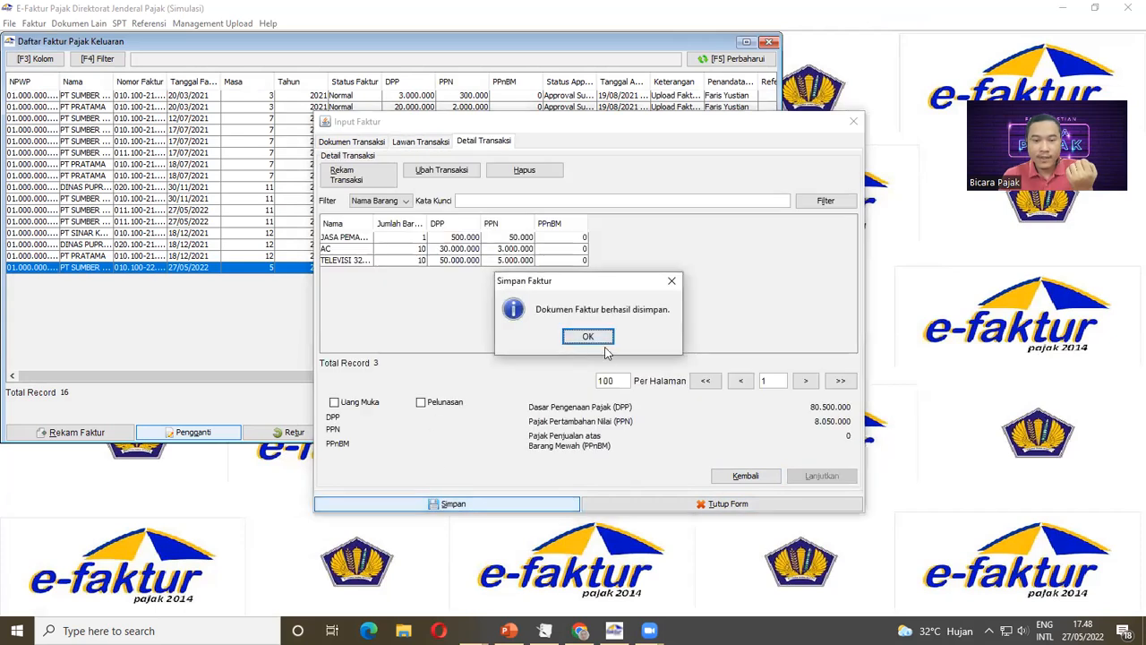
pyautogui.click(588, 337)
pyautogui.click(588, 337)
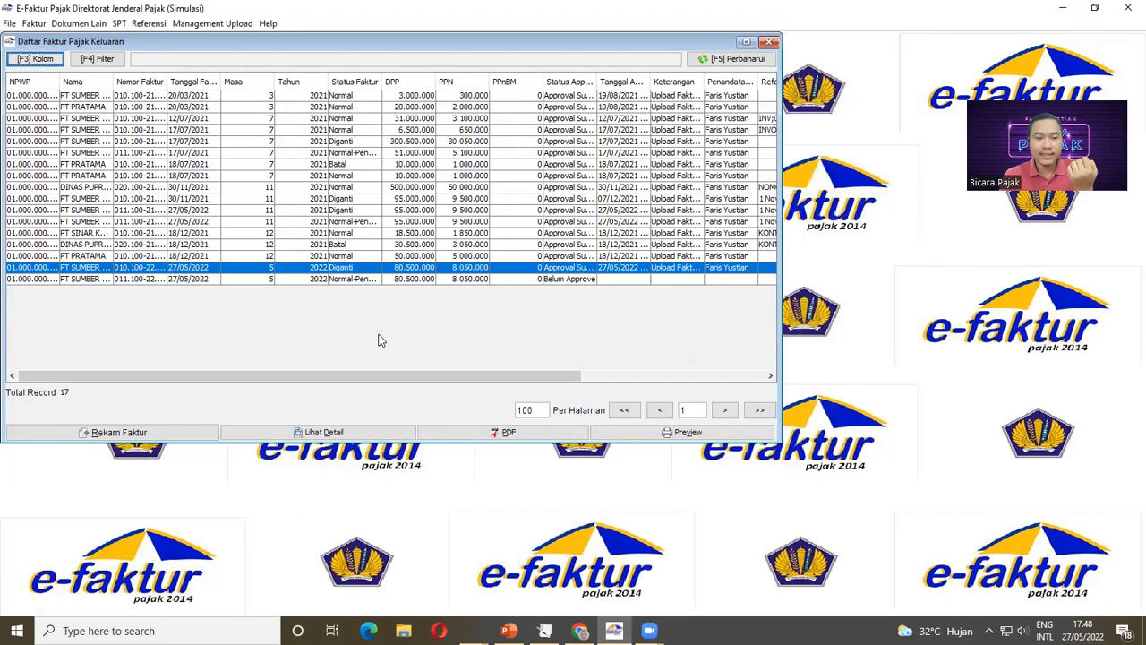
# Step: Widen the Status Faktur column and open the new Normal-Pengganti invoice for editing
pyautogui.click(354, 281)
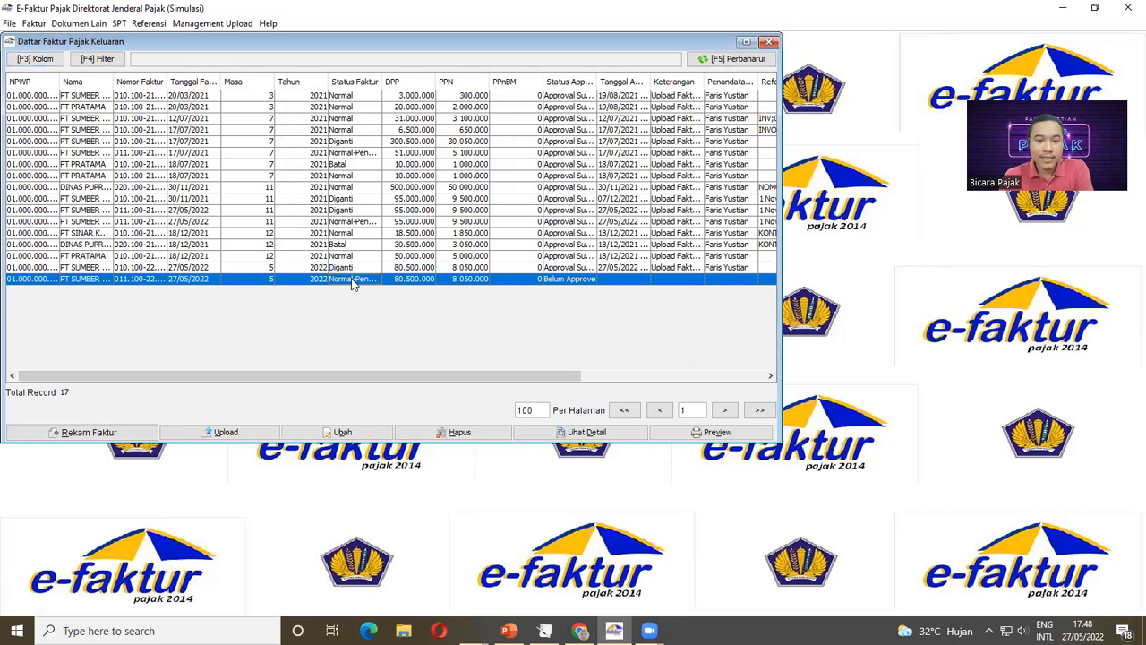
pyautogui.moveTo(390, 81); pyautogui.dragTo(408, 82)
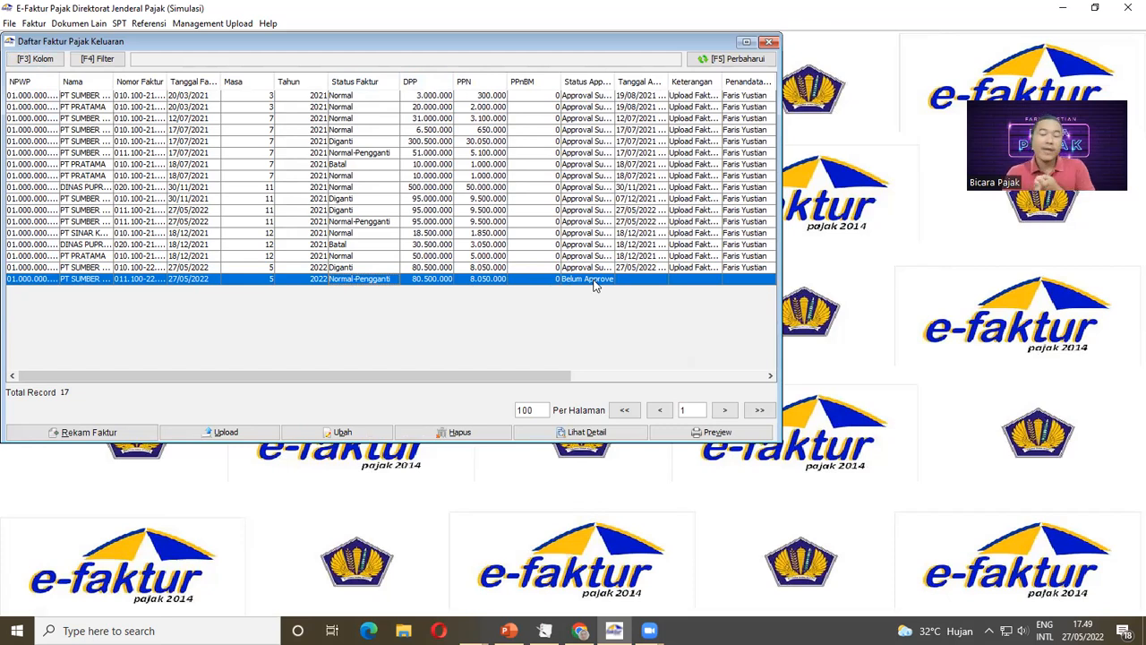
pyautogui.click(327, 268)
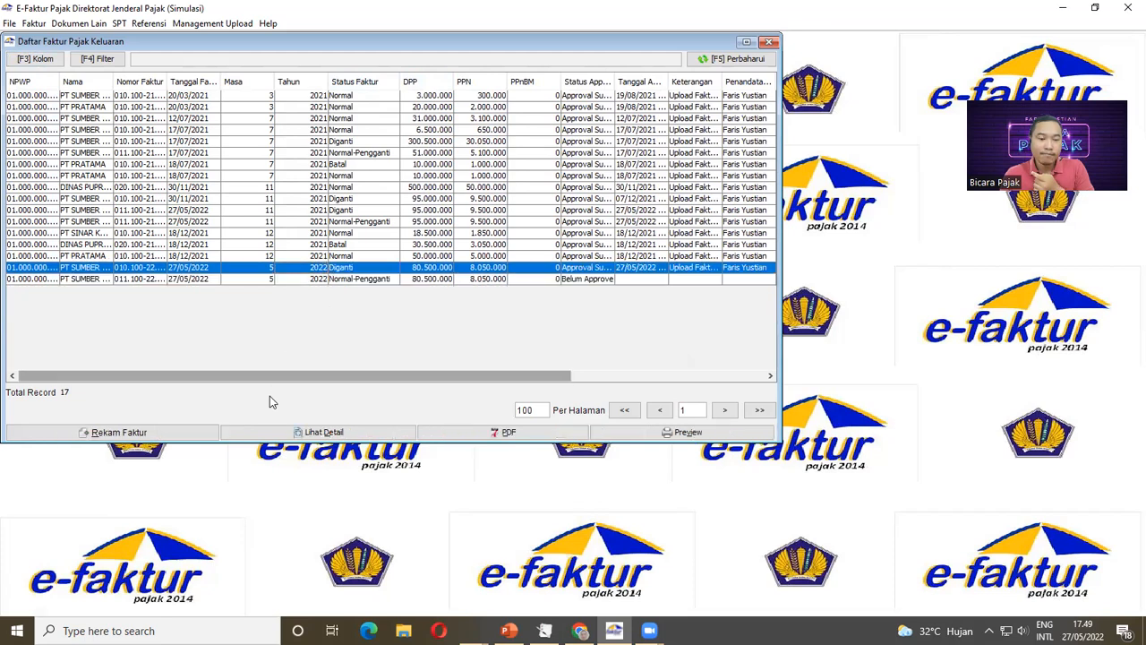
pyautogui.click(573, 279)
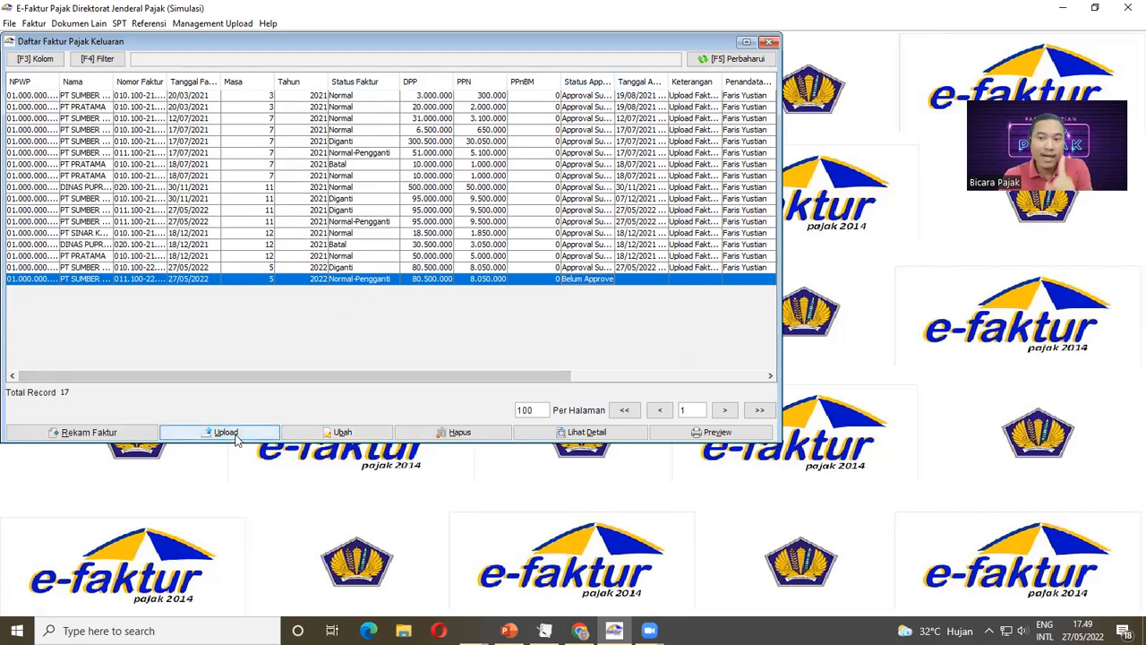
pyautogui.click(327, 433)
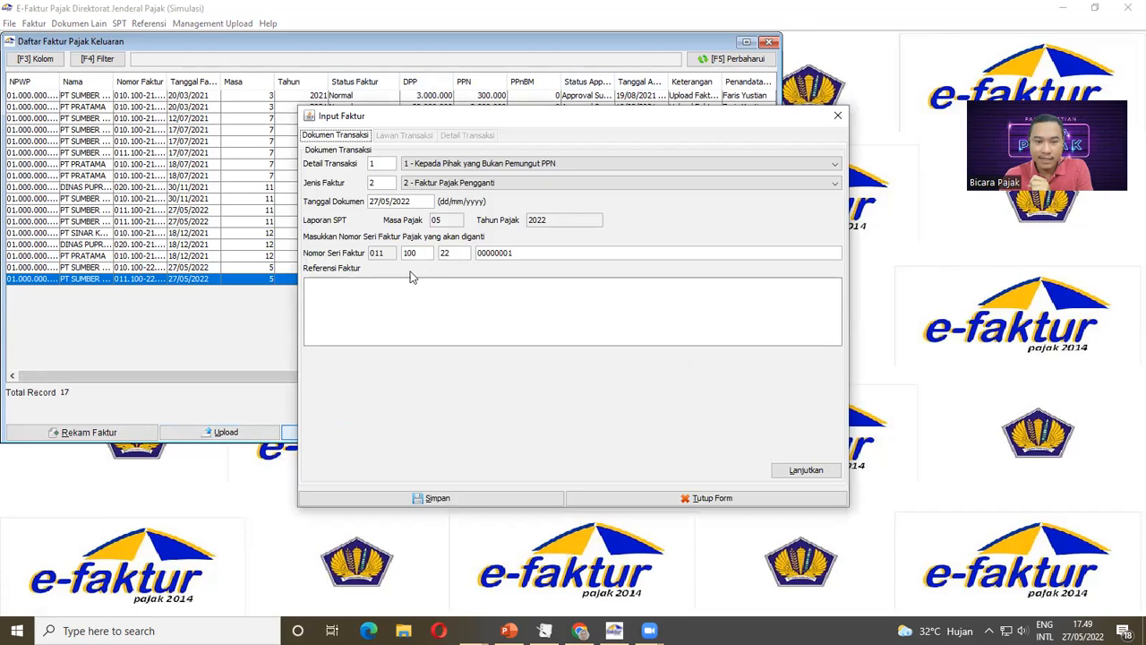
# Step: Change the buyer NPWP to 00.000.000.0-000.000 and save the replacement invoice
pyautogui.click(806, 470)
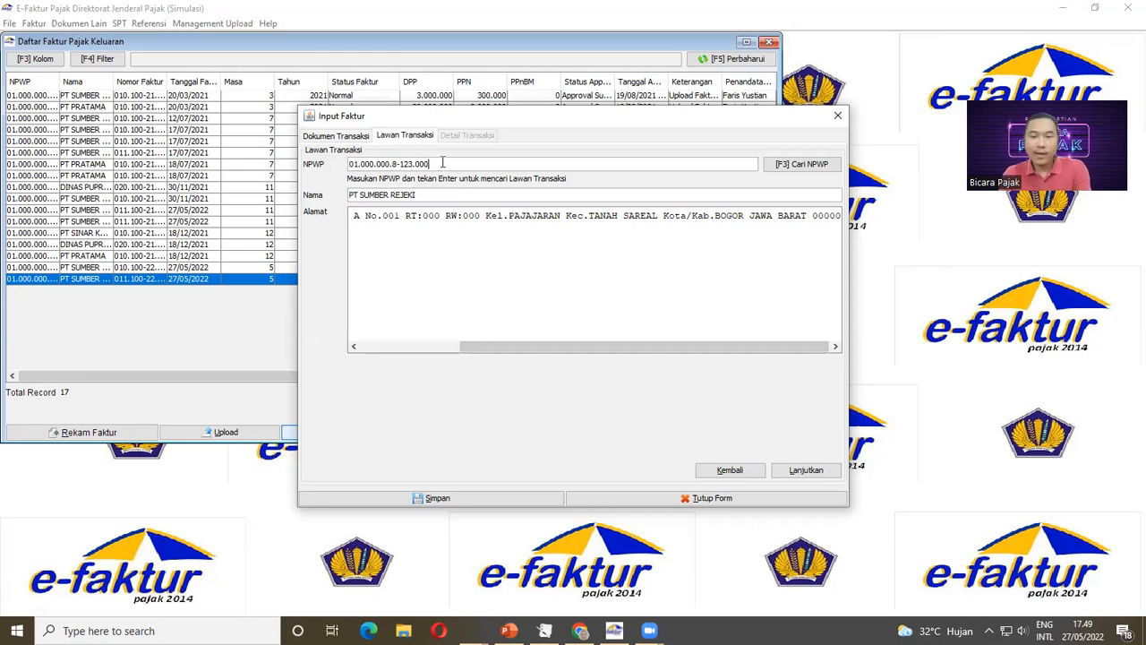
pyautogui.press('BackSpace')
pyautogui.press('BackSpace')
pyautogui.press('BackSpace')
pyautogui.press('BackSpace')
pyautogui.press('BackSpace')
pyautogui.press('BackSpace')
pyautogui.press('BackSpace')
pyautogui.press('BackSpace')
pyautogui.press('BackSpace')
pyautogui.press('BackSpace')
pyautogui.press('BackSpace')
pyautogui.press('BackSpace')
pyautogui.press('BackSpace')
pyautogui.press('BackSpace')
pyautogui.press('BackSpace')
pyautogui.write('00.000.000.0-000.000')
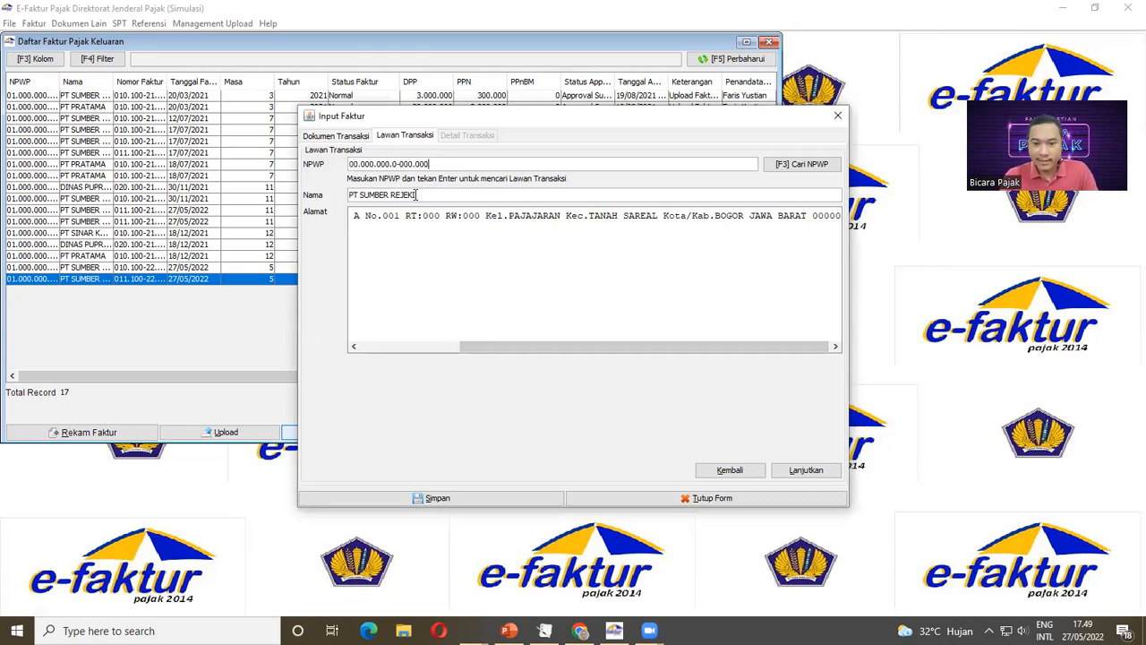
pyautogui.click(458, 499)
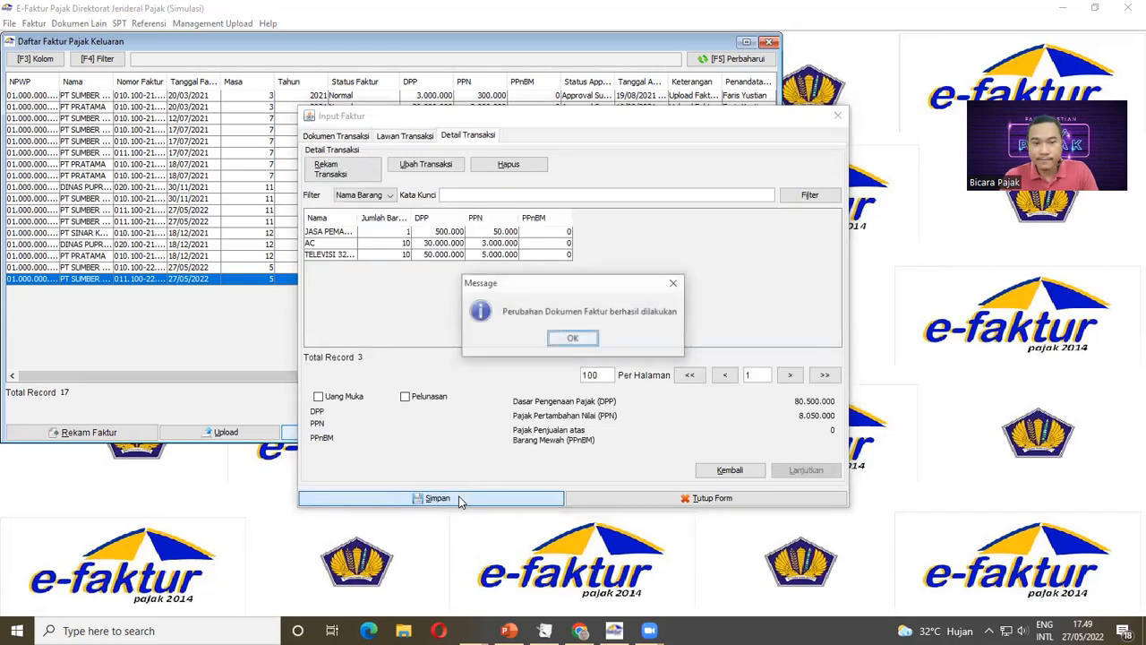
pyautogui.click(573, 339)
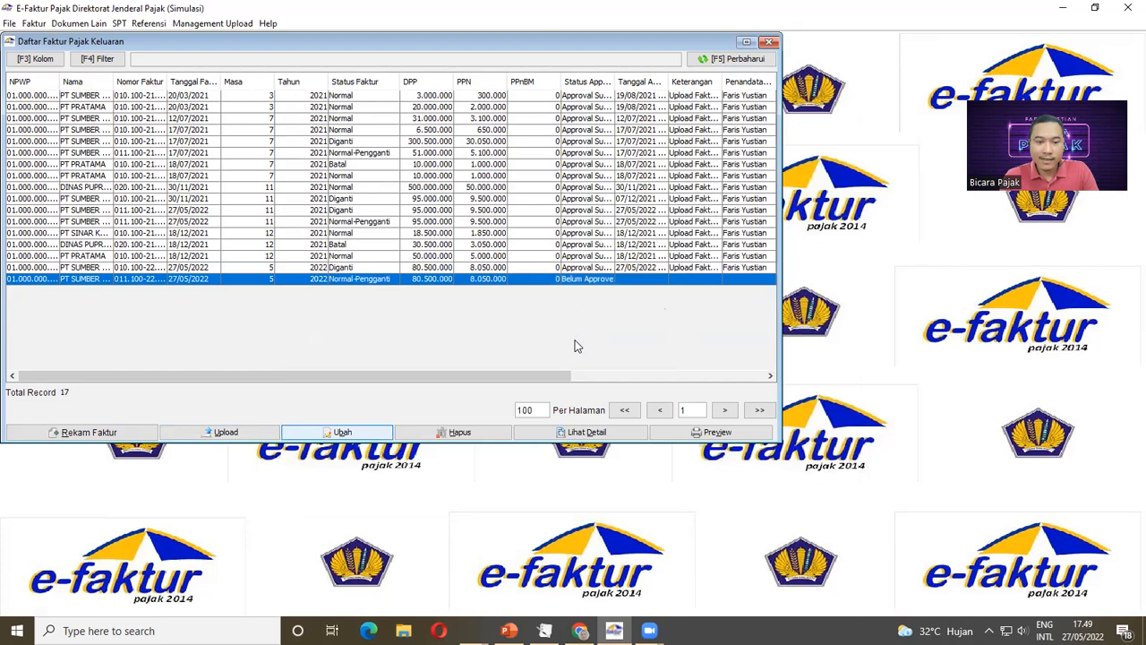
# Step: Open the Normal-Pengganti invoice with the all-zero NPWP in Input Faktur
pyautogui.click(361, 433)
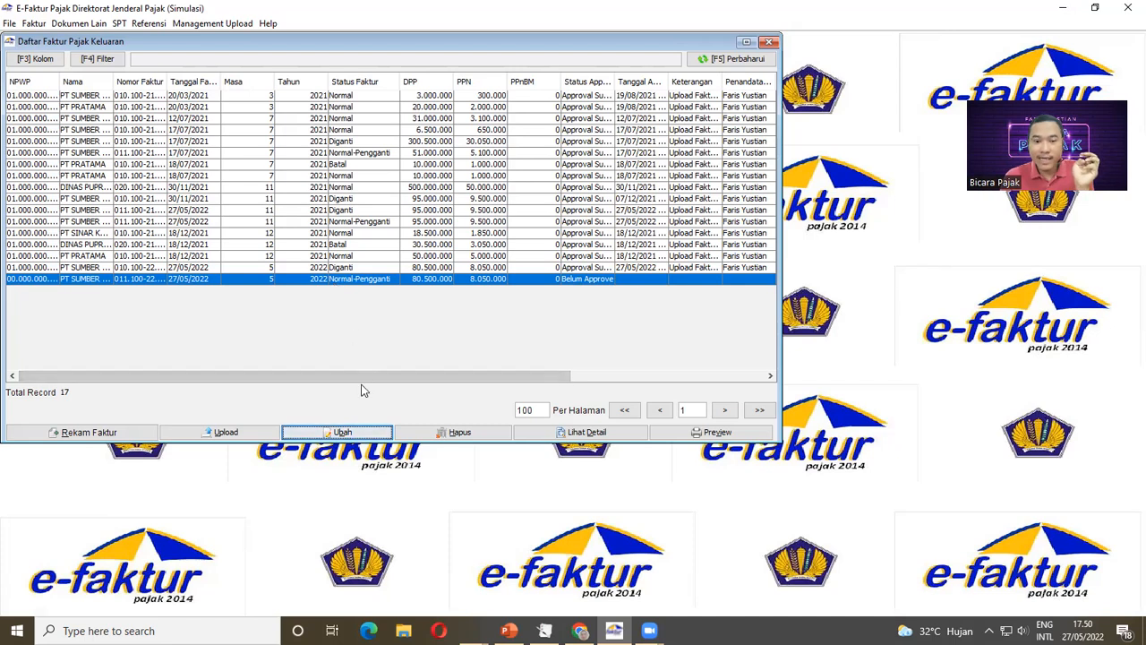
pyautogui.click(343, 433)
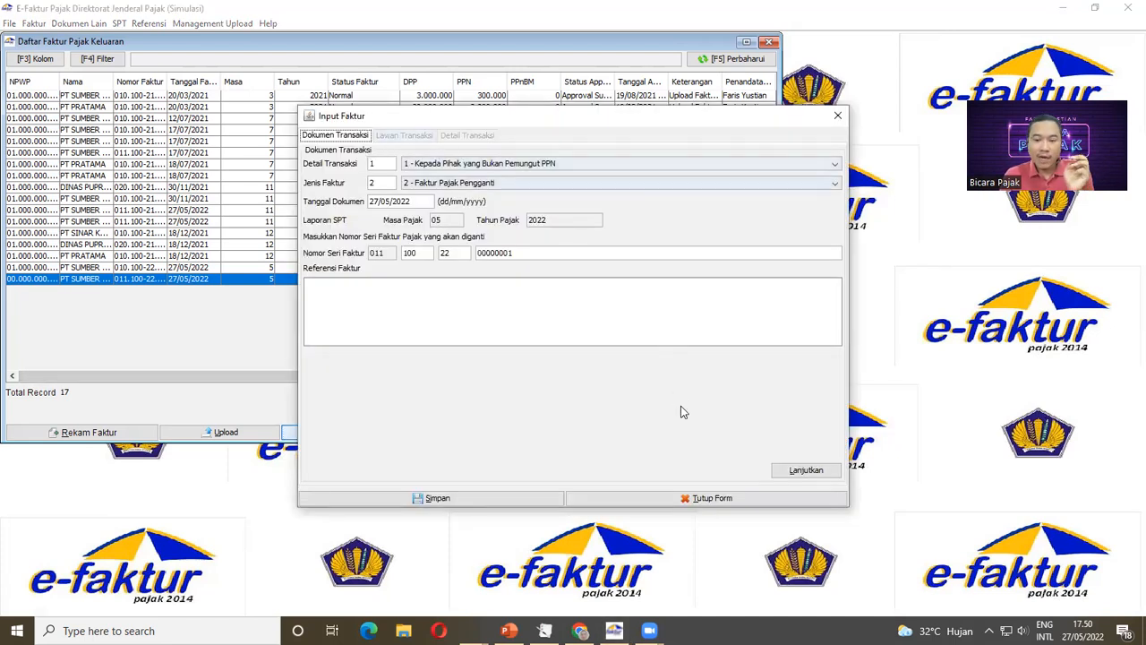
# Step: Begin retyping the buyer's NPWP, then close the form without saving
pyautogui.click(801, 470)
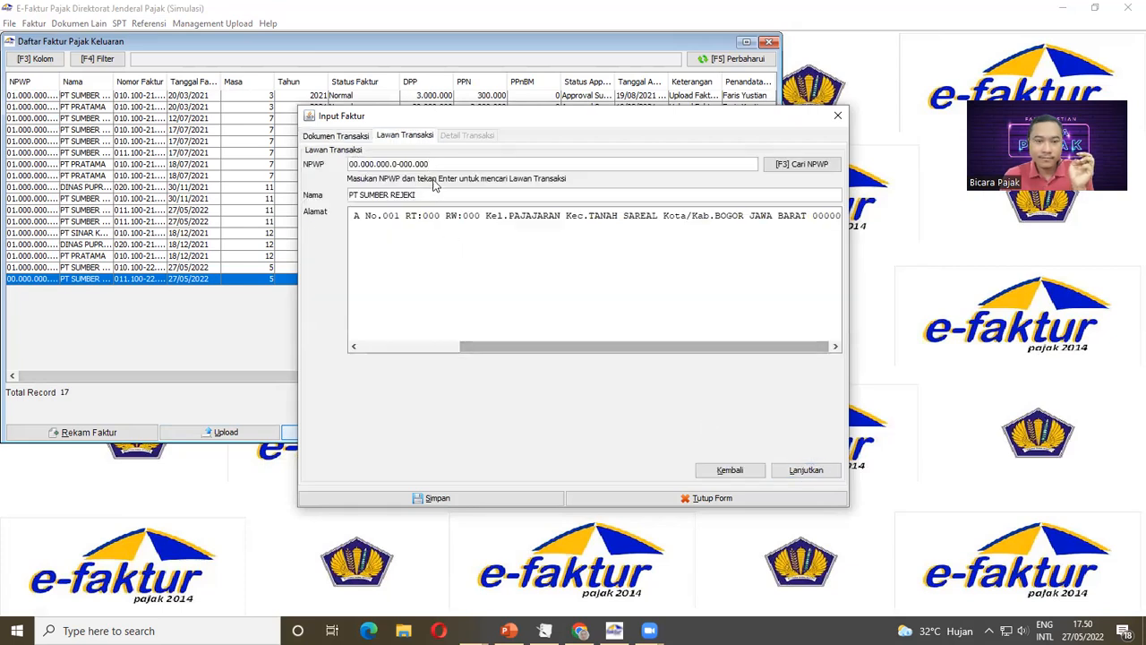
pyautogui.click(442, 164)
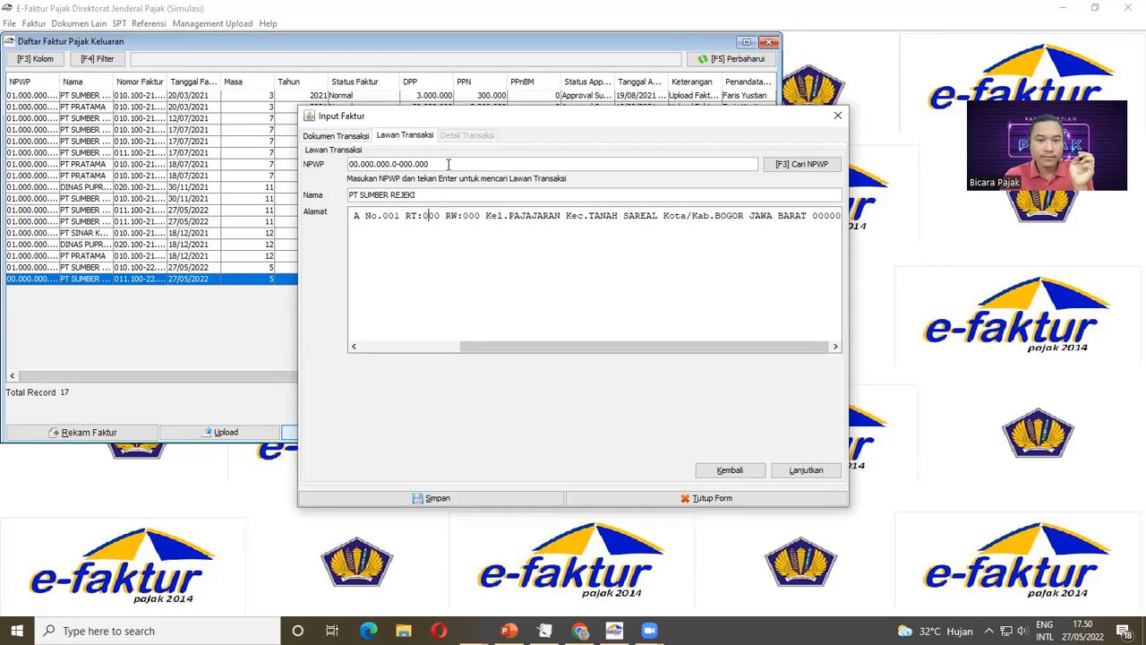
pyautogui.moveTo(442, 164); pyautogui.dragTo(337, 166)
pyautogui.moveTo(387, 117); pyautogui.dragTo(387, 193)
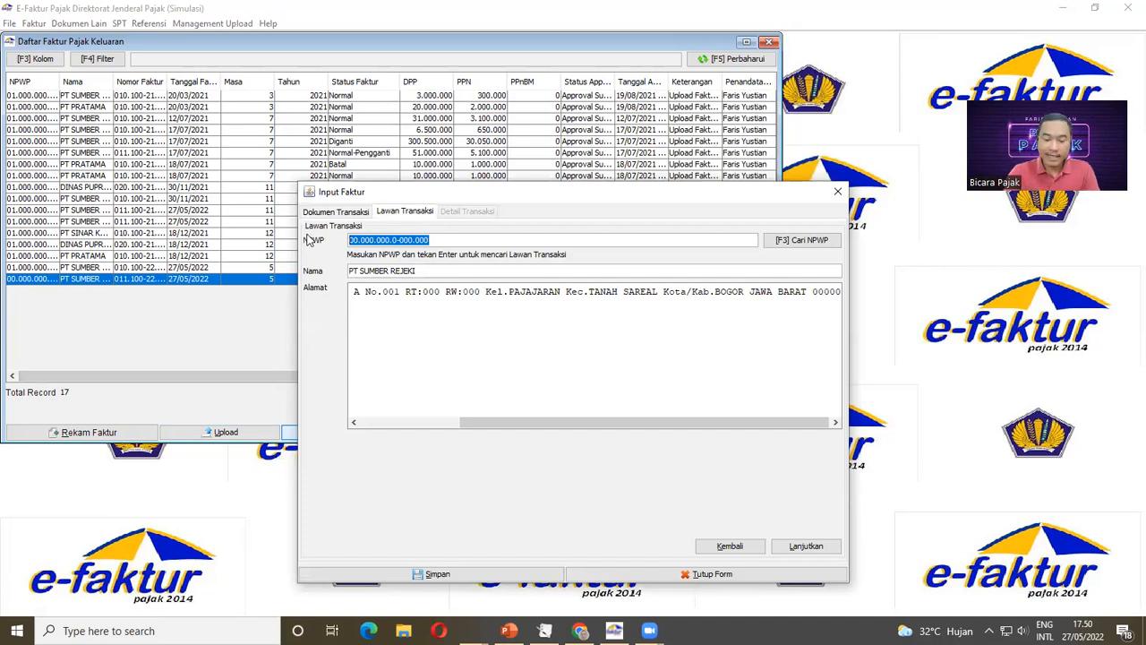
pyautogui.write('01.000.00')
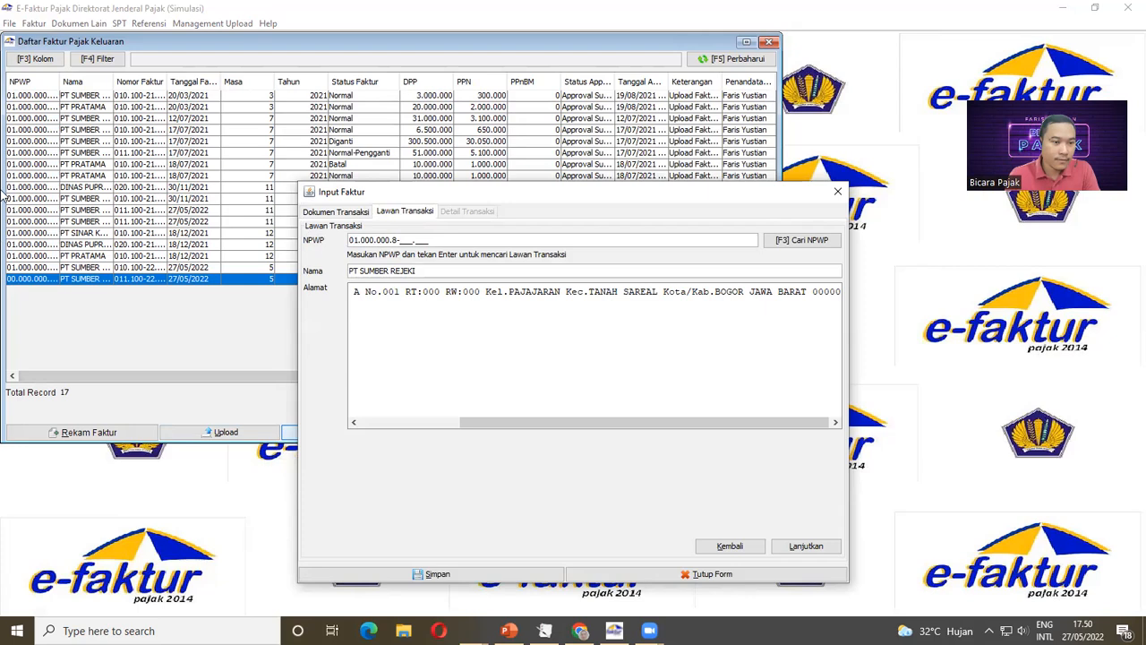
pyautogui.click(838, 193)
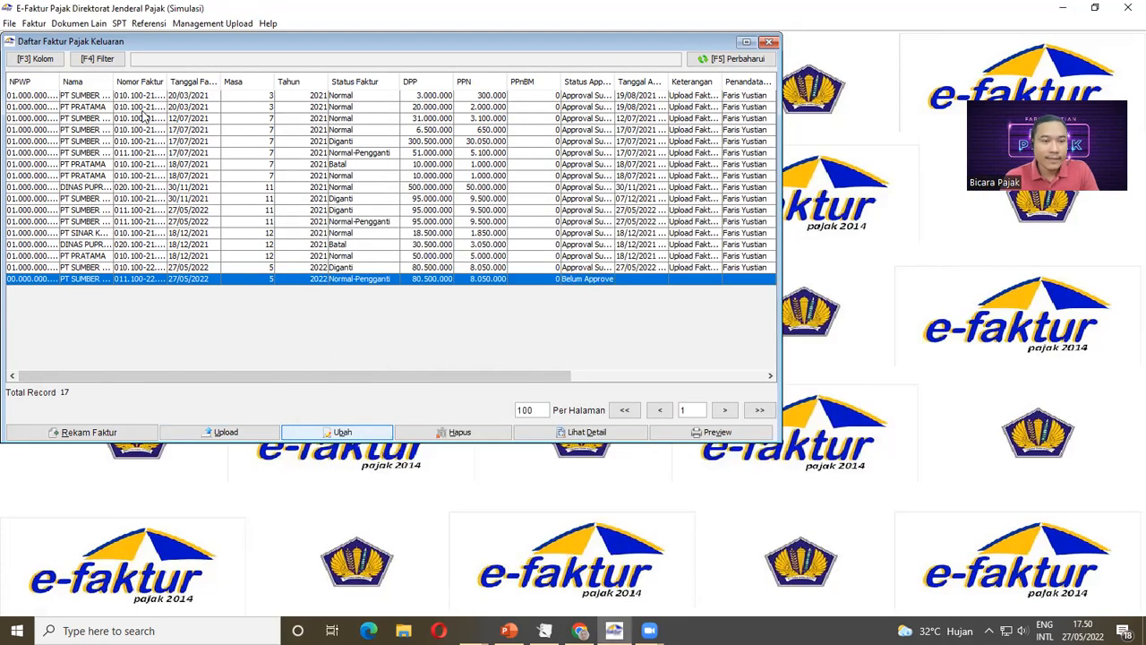
# Step: Reopen the replacement invoice, retype the buyer's full NPWP, and scroll the current address
pyautogui.moveTo(59, 82); pyautogui.dragTo(104, 86)
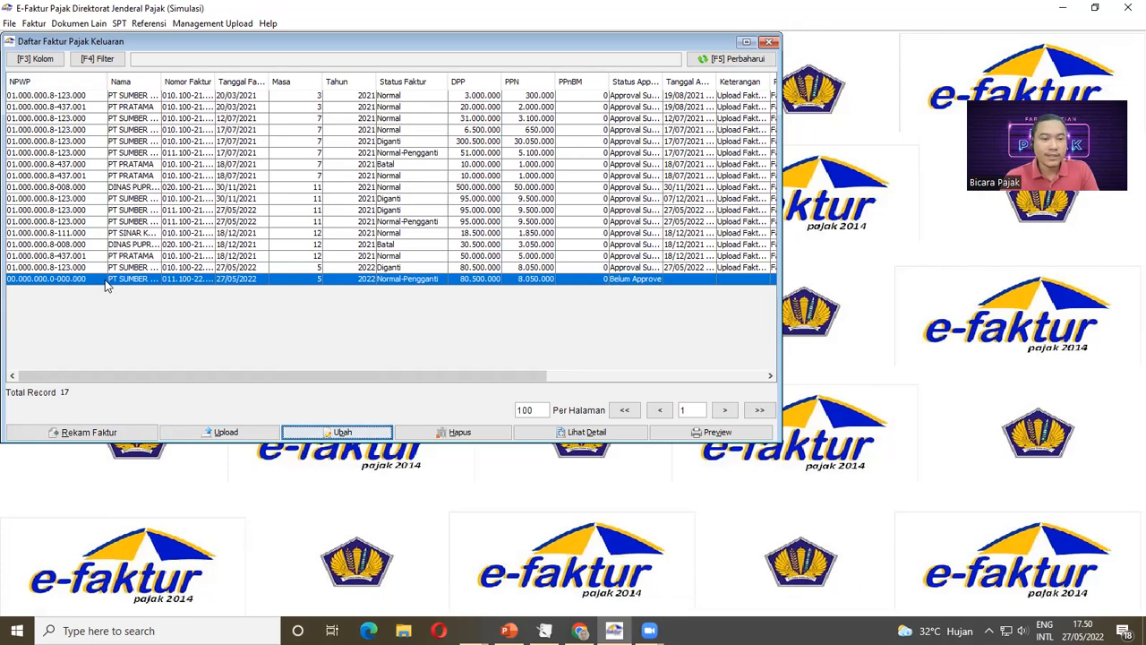
pyautogui.click(351, 432)
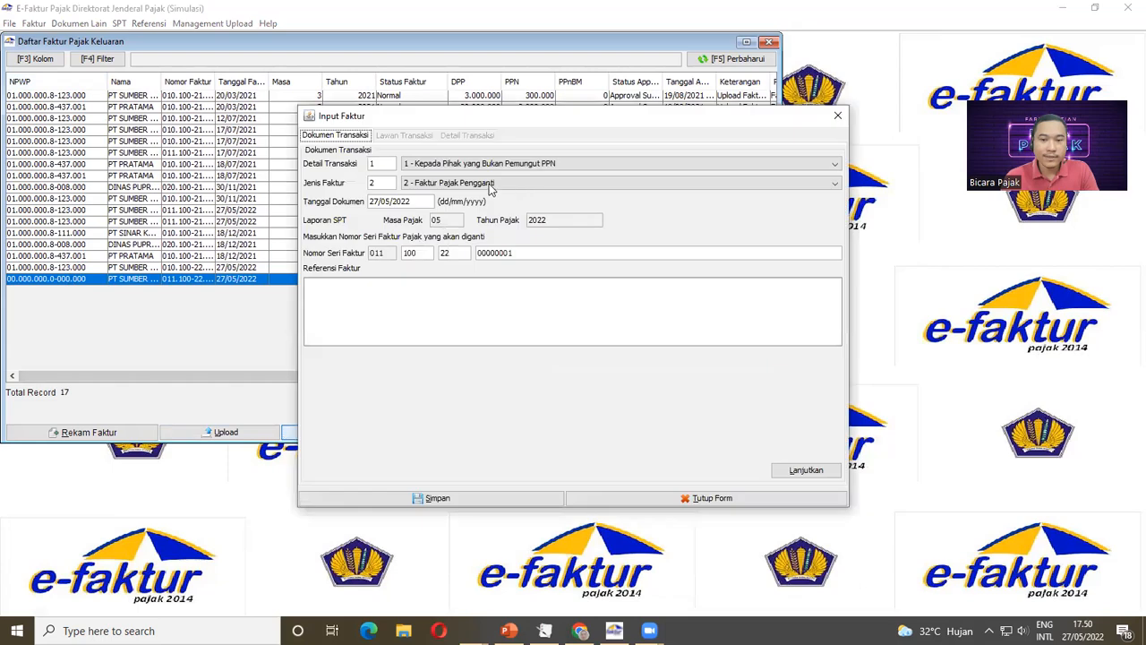
pyautogui.click(791, 469)
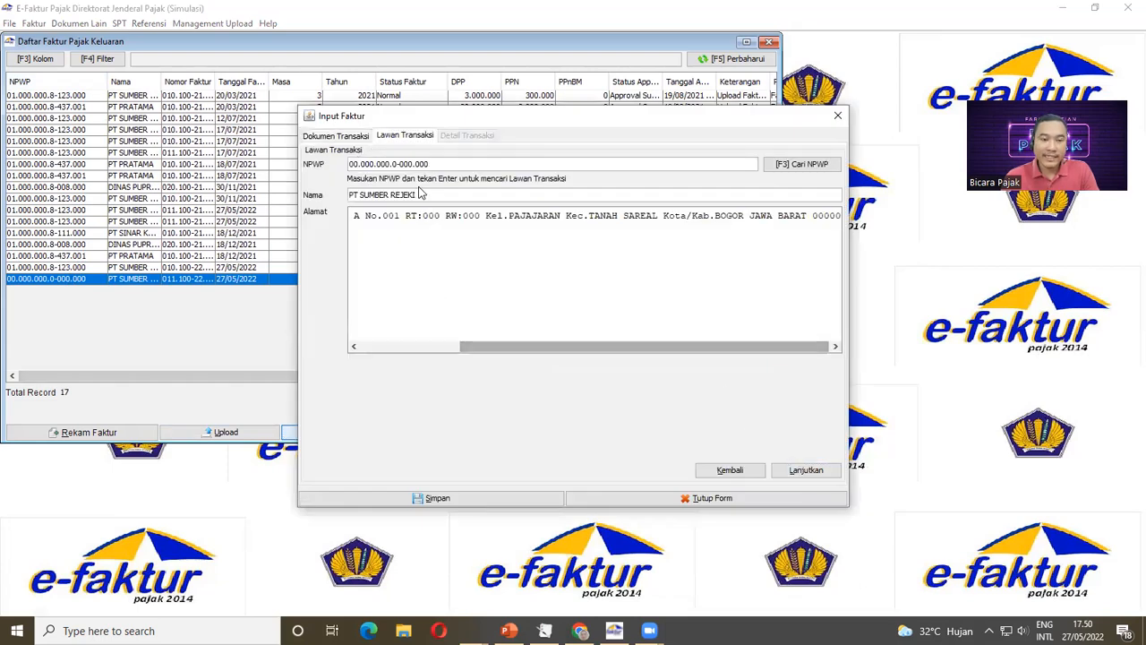
pyautogui.moveTo(445, 165); pyautogui.dragTo(265, 171)
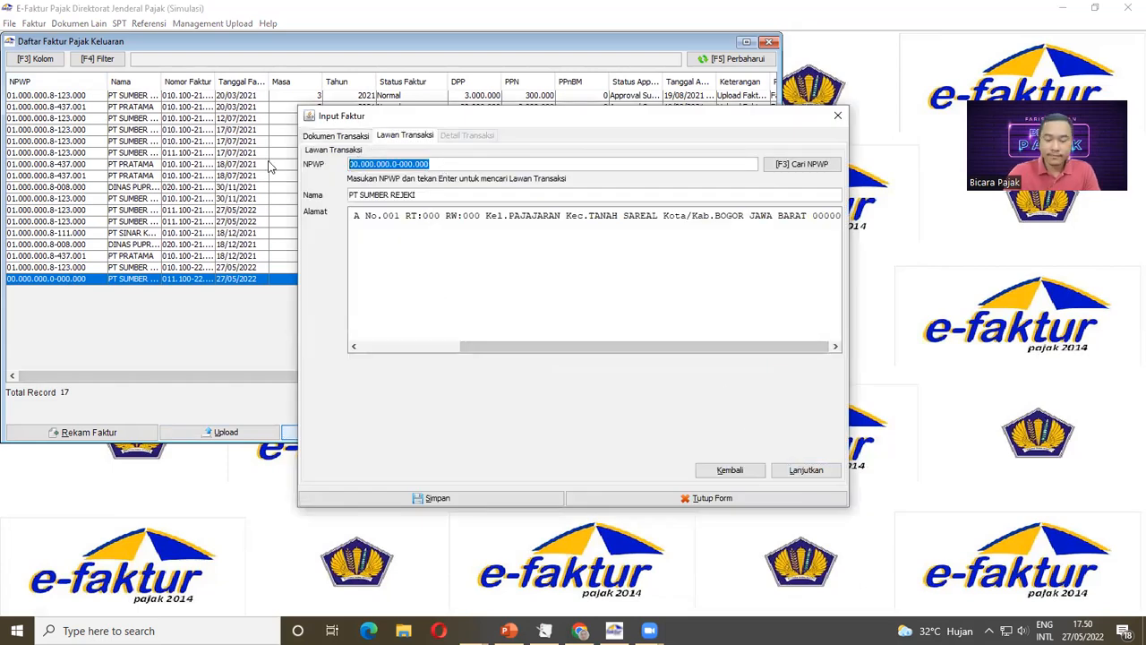
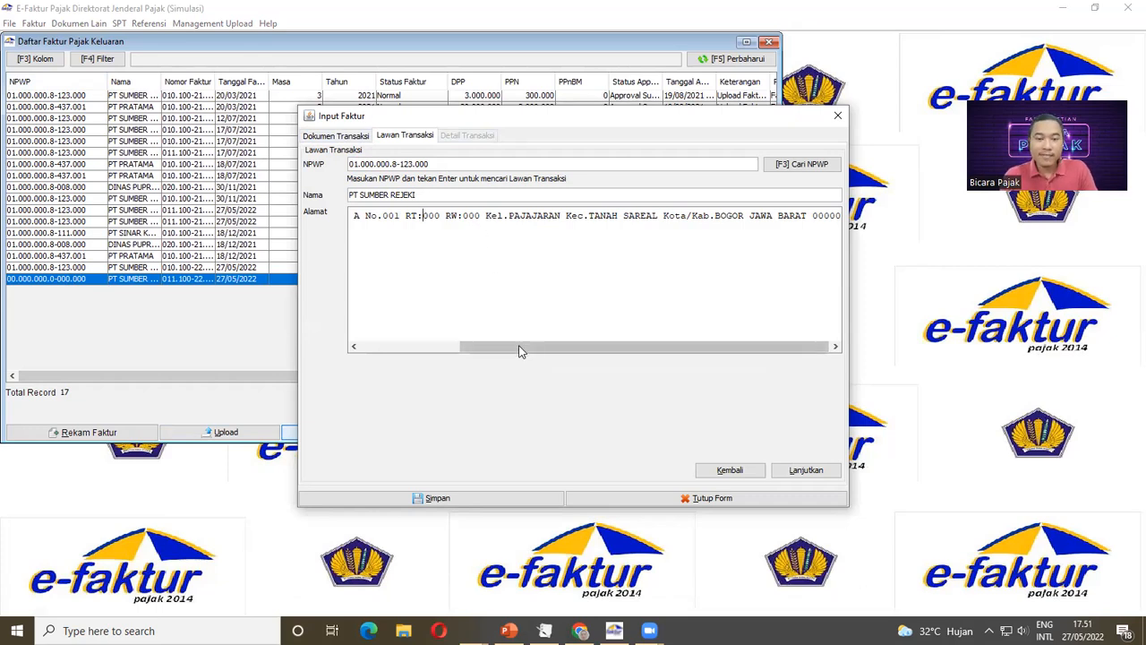
pyautogui.moveTo(463, 348); pyautogui.dragTo(377, 356)
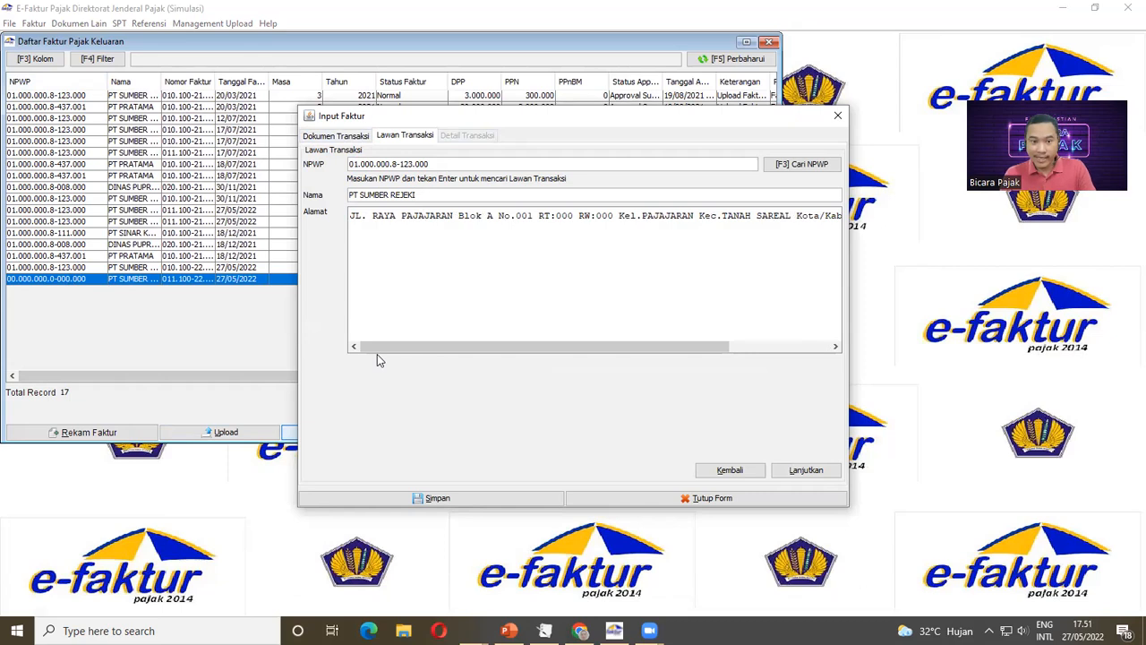
# Step: Clear the buyer's old address and type the new street address in its place
pyautogui.hotkey('ctrl', 'a')
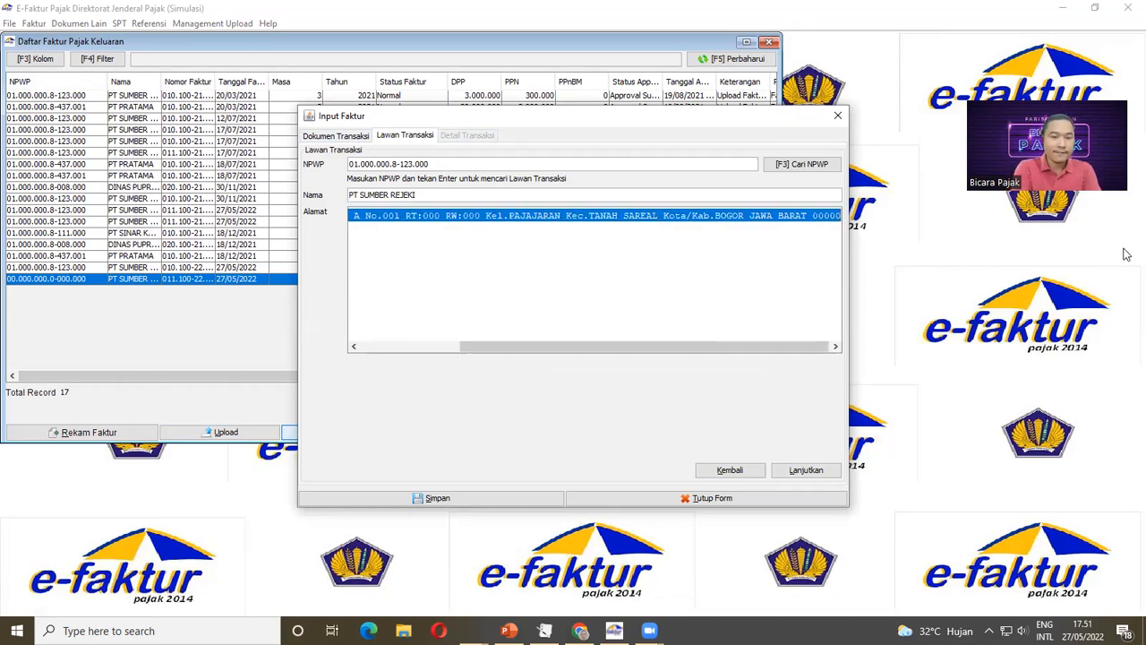
pyautogui.press('BackSpace')
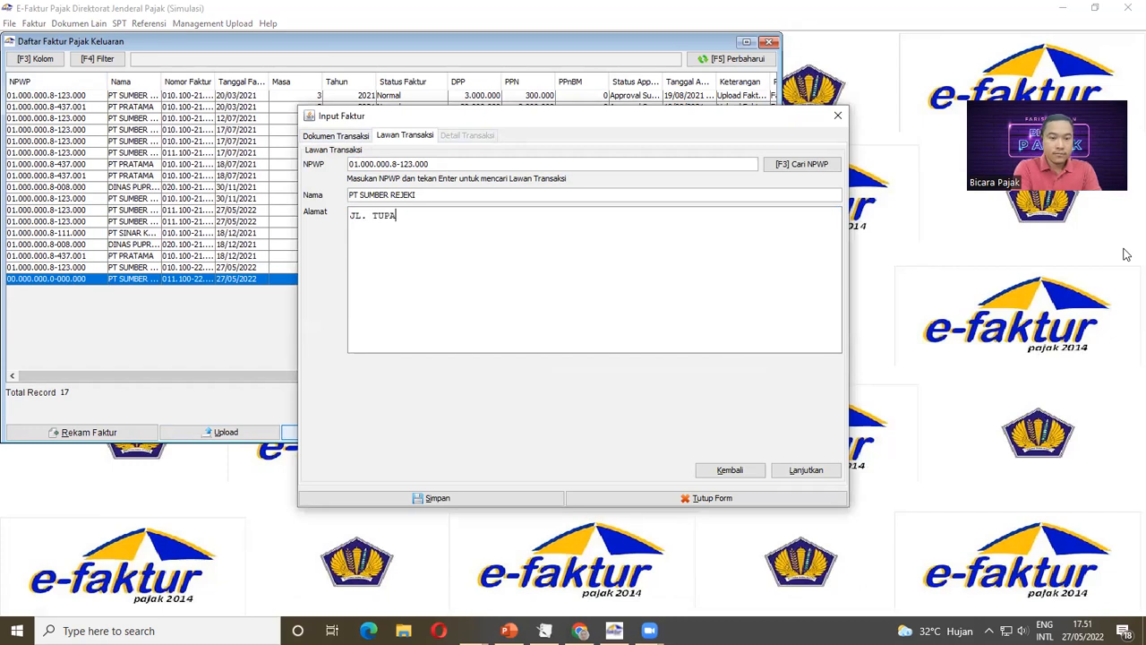
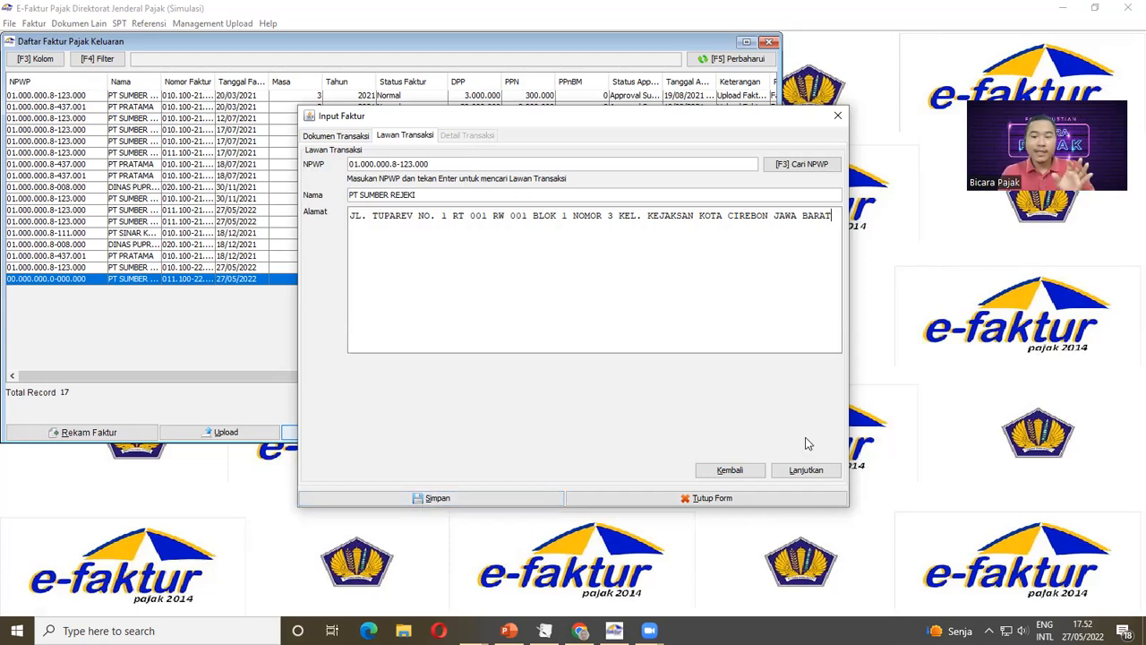
# Step: Save the replacement invoice and preview the new 2022 Normal-Pengganti entry of 80.500.000
pyautogui.click(805, 471)
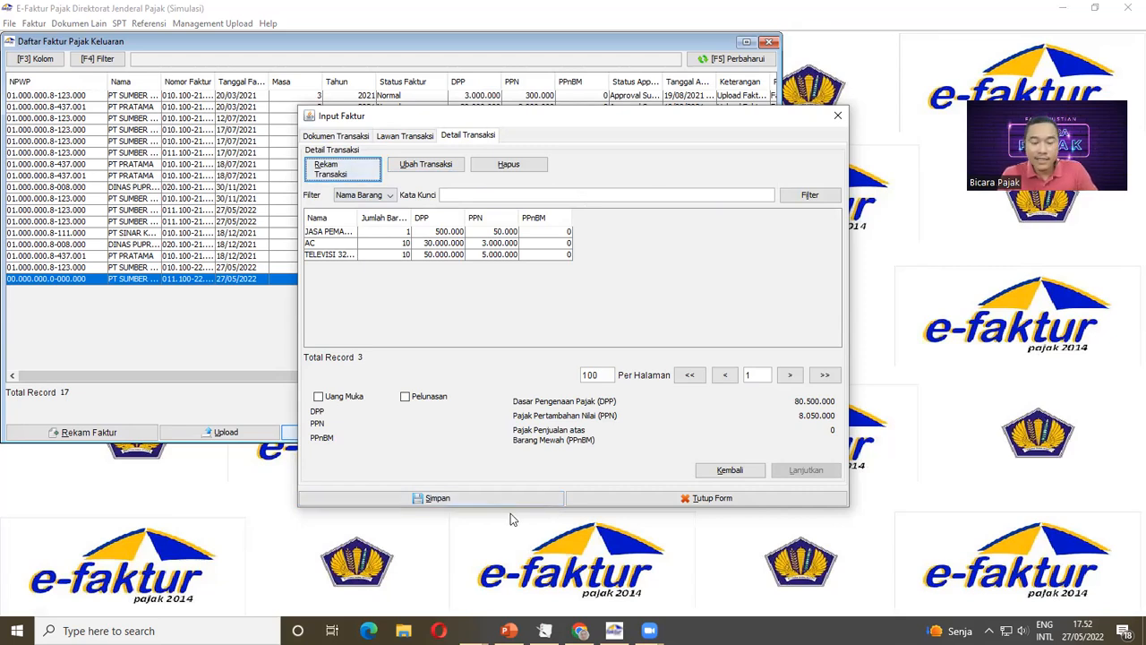
pyautogui.click(448, 500)
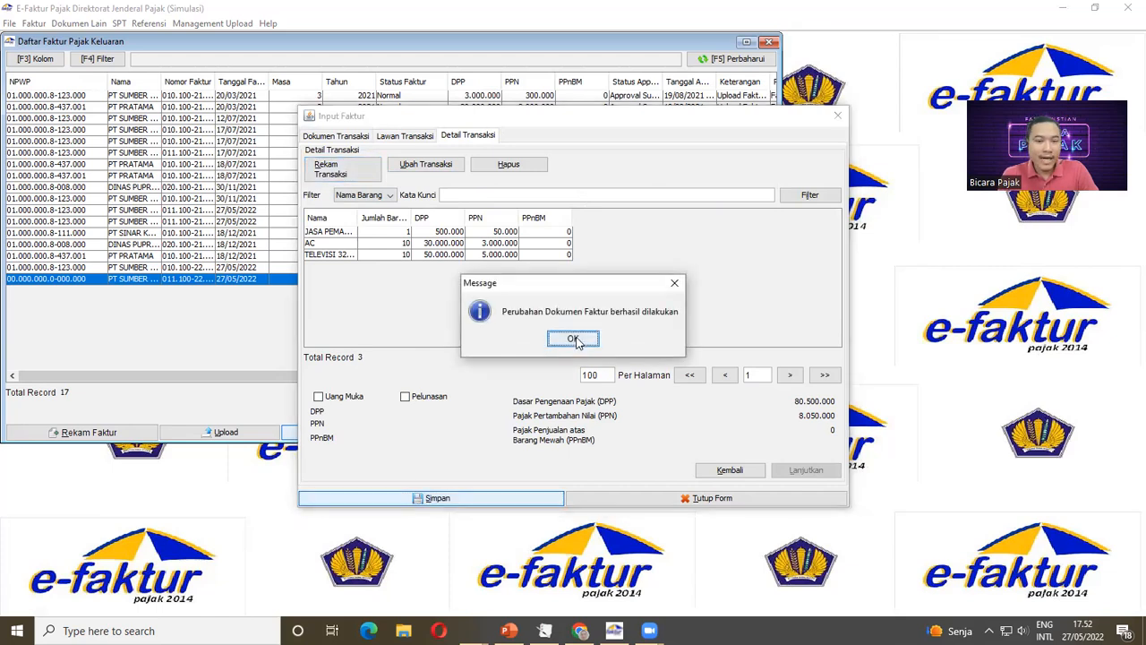
pyautogui.click(574, 339)
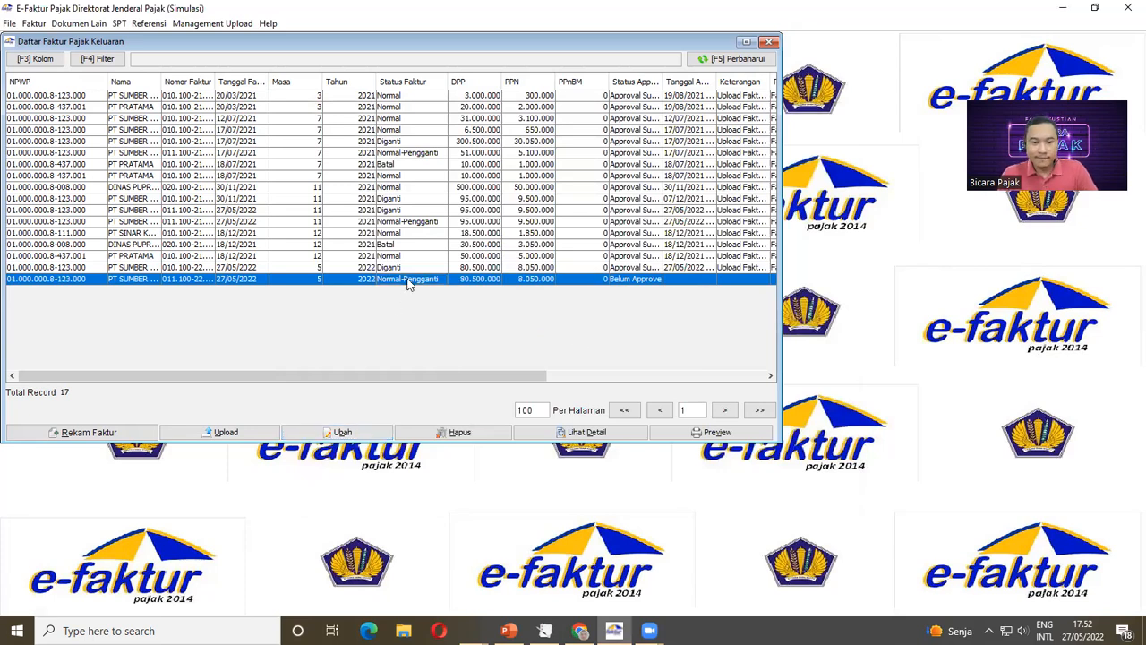
pyautogui.click(691, 433)
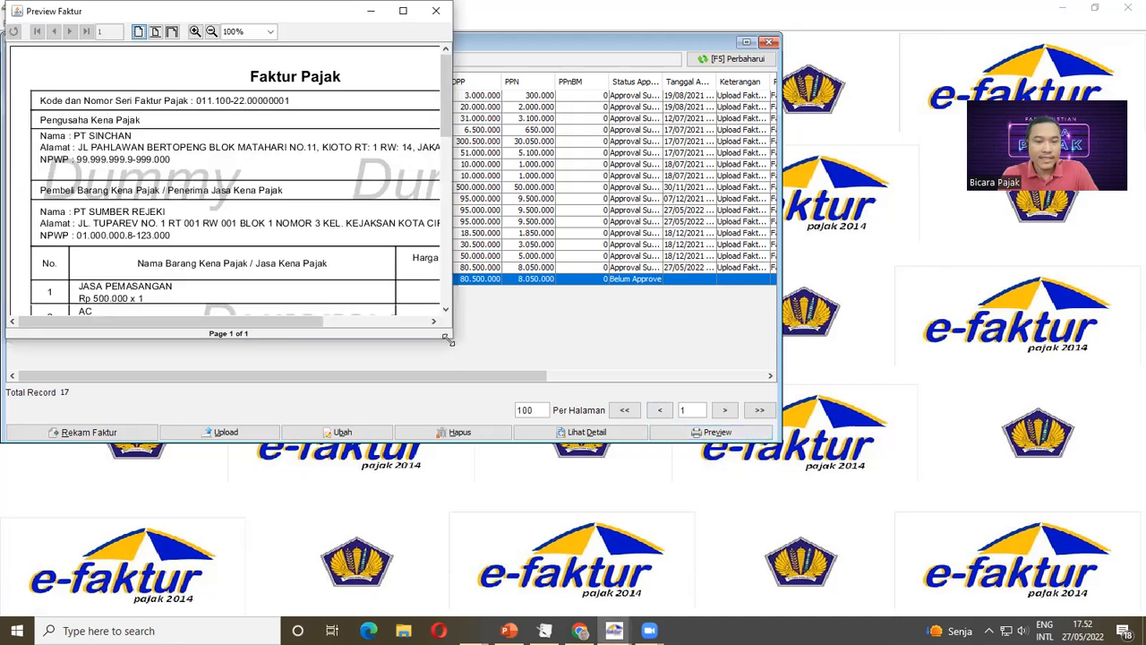
# Step: Enlarge the replacement preview and also preview the original 2022 Diganti invoice beside it
pyautogui.moveTo(448, 338); pyautogui.dragTo(731, 491)
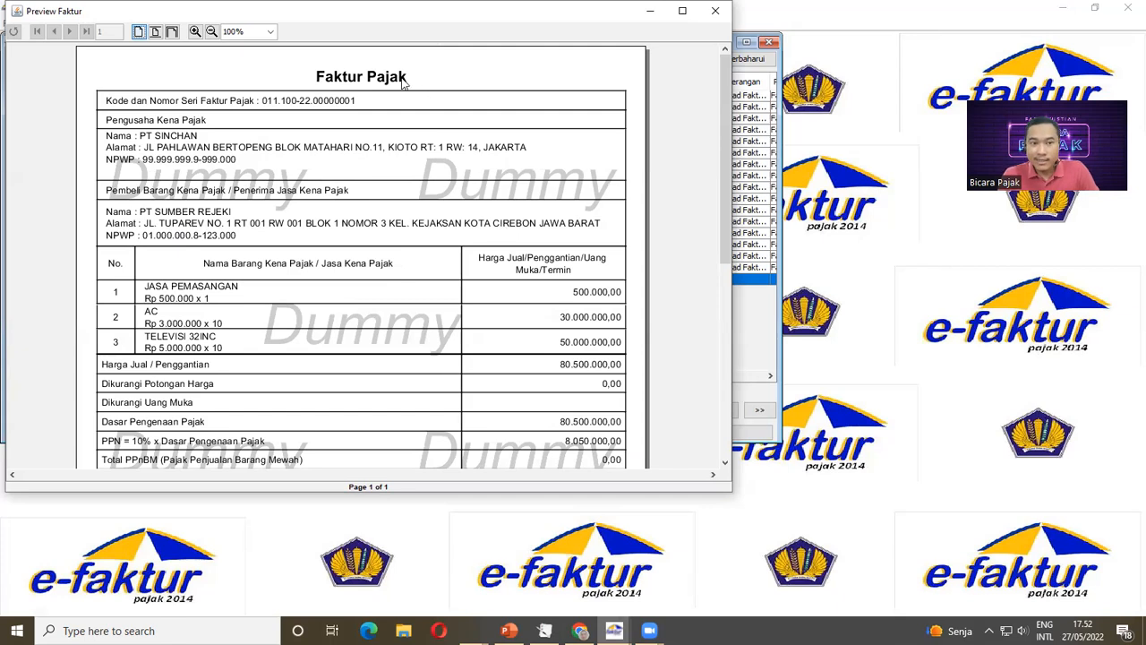
pyautogui.moveTo(138, 13); pyautogui.dragTo(132, 117)
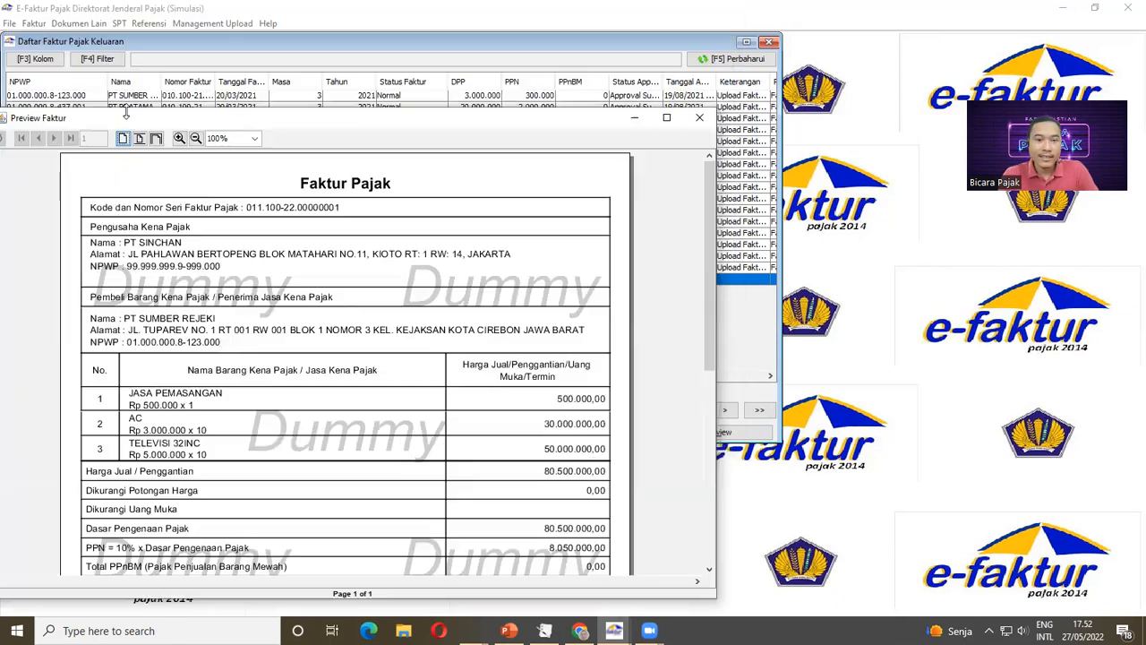
pyautogui.moveTo(402, 127); pyautogui.dragTo(680, 176)
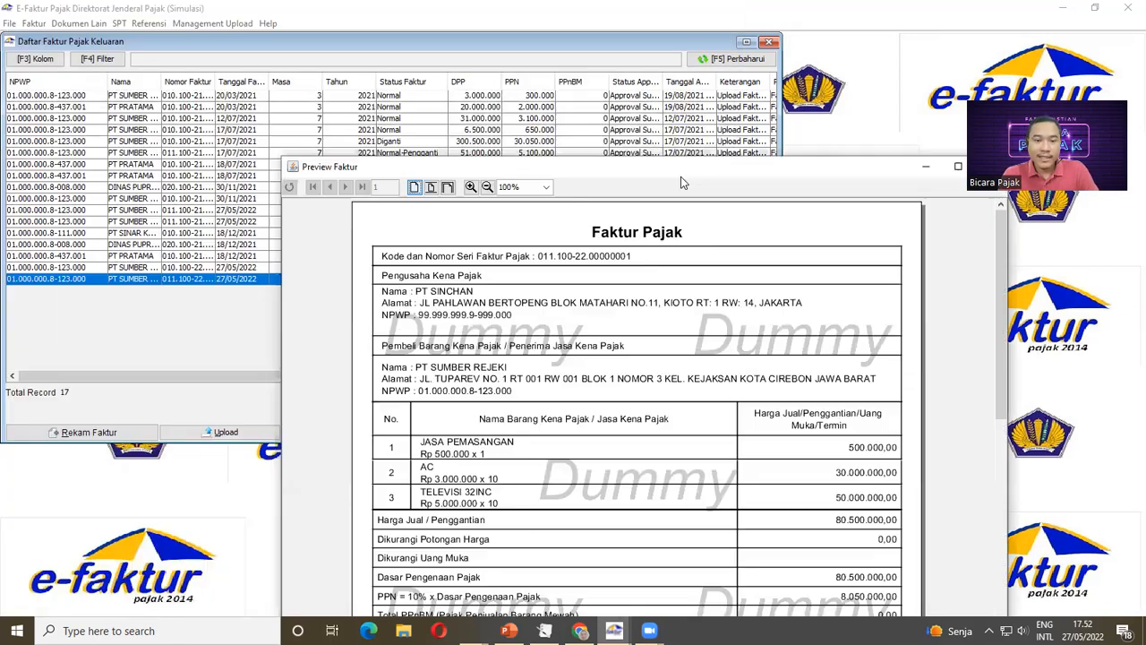
pyautogui.click(198, 331)
pyautogui.click(206, 266)
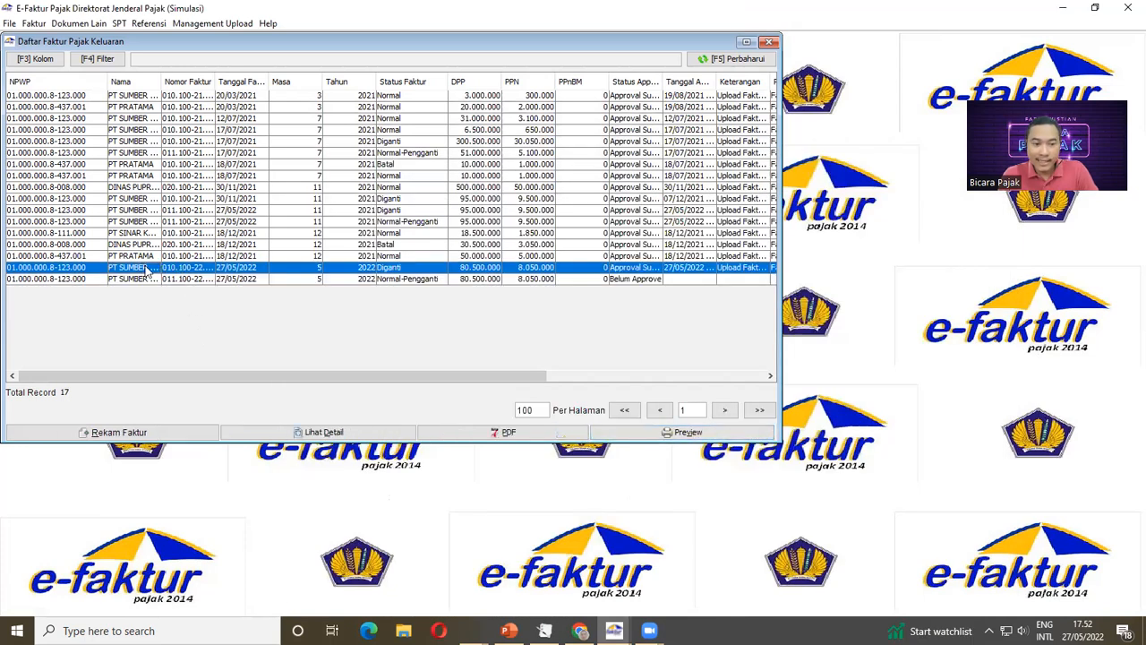
pyautogui.click(687, 433)
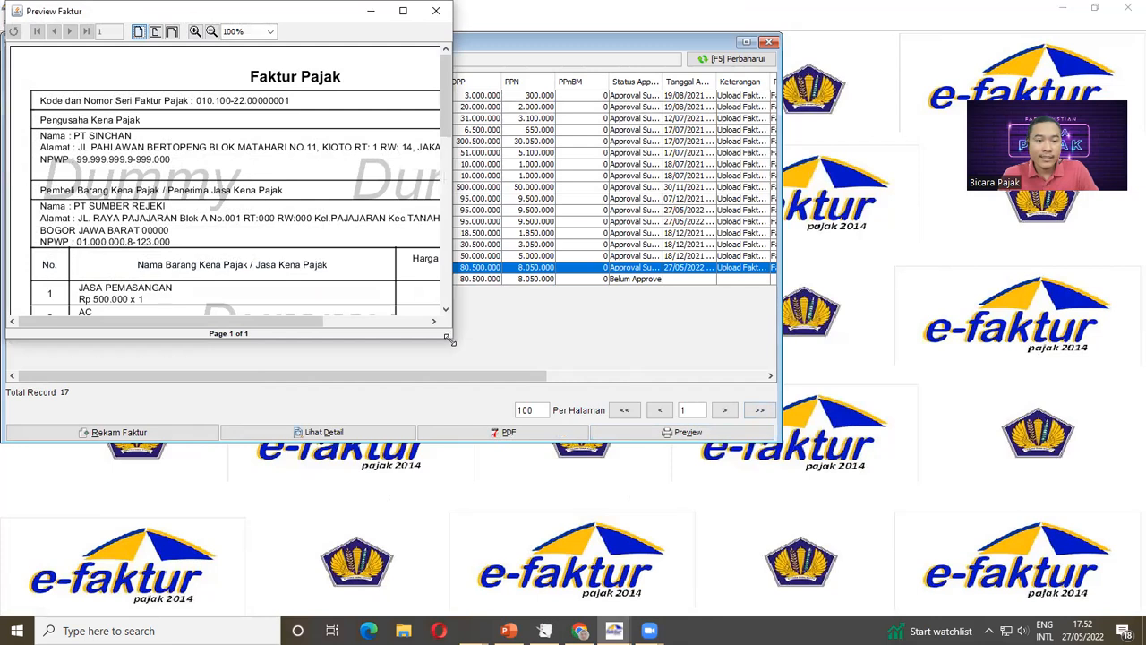
pyautogui.moveTo(450, 339); pyautogui.dragTo(656, 492)
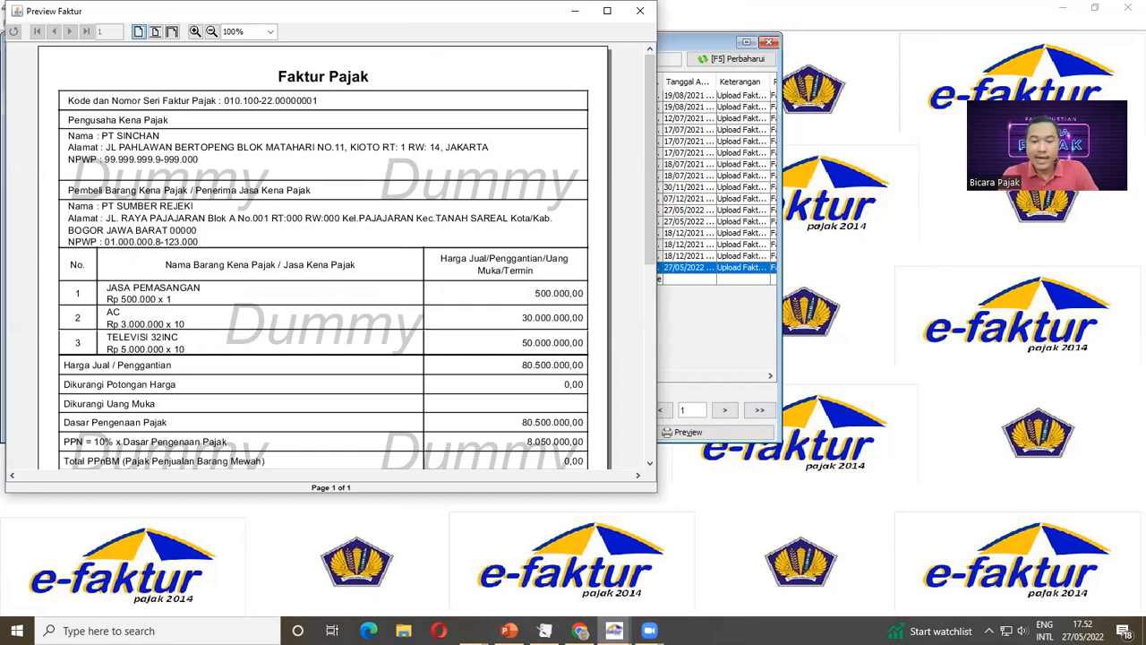
# Step: Close the replacement and original invoice previews and select the Normal-Pengganti row in the list
pyautogui.click(614, 630)
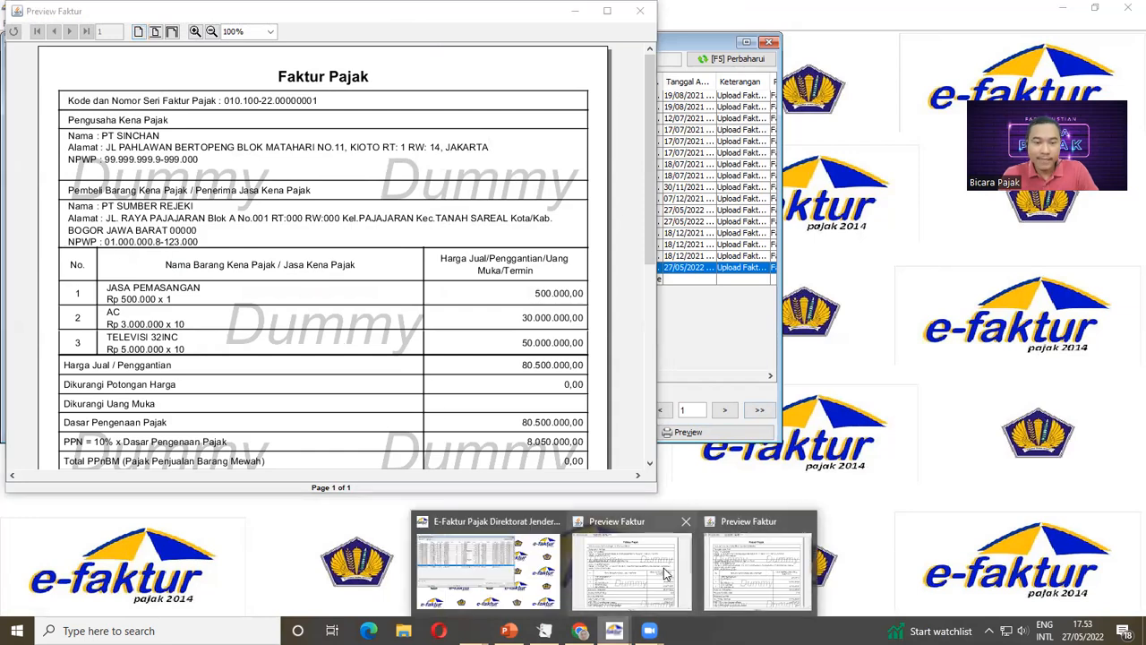
pyautogui.click(766, 566)
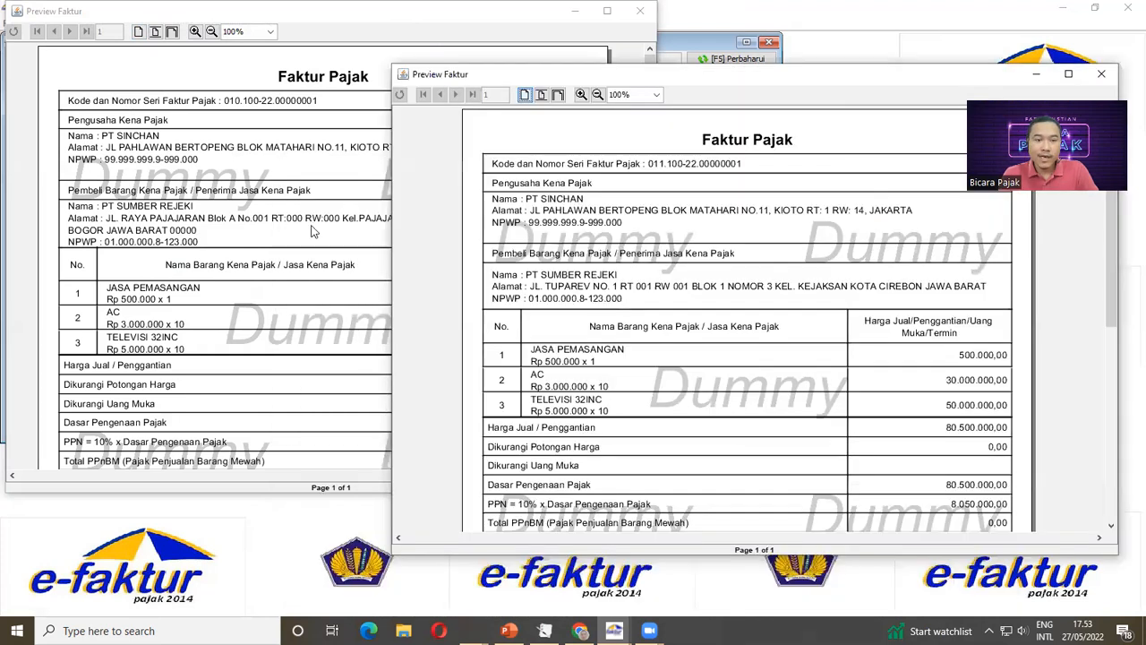
pyautogui.moveTo(597, 168); pyautogui.dragTo(707, 75)
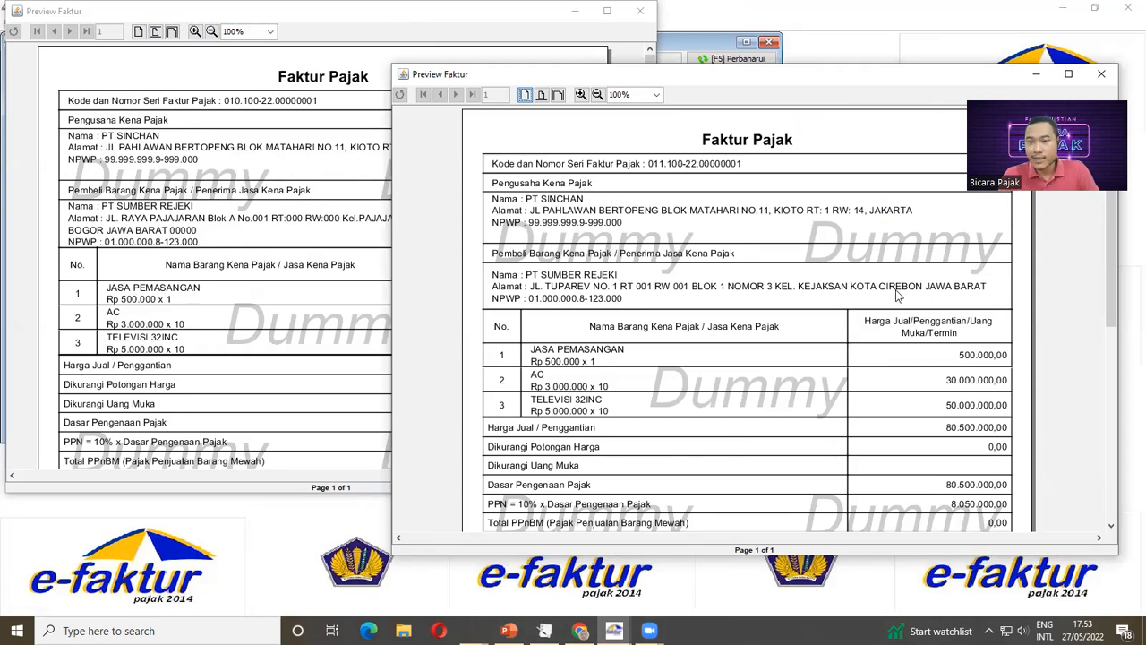
pyautogui.moveTo(757, 82); pyautogui.dragTo(289, 158)
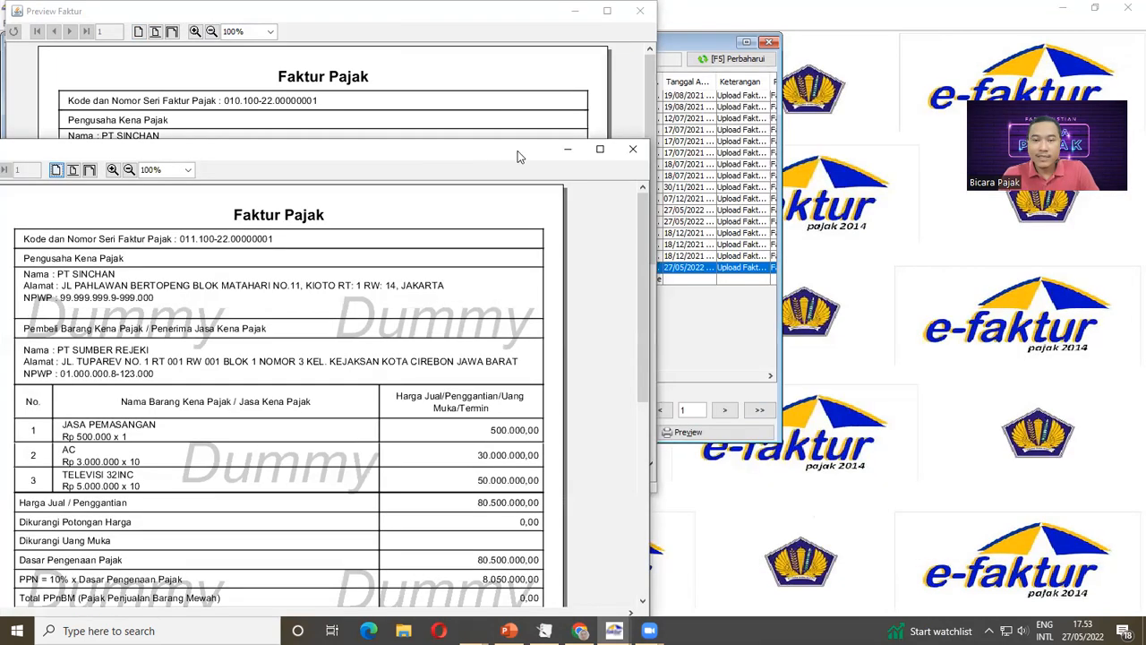
pyautogui.click(632, 151)
pyautogui.moveTo(146, 12); pyautogui.dragTo(161, 77)
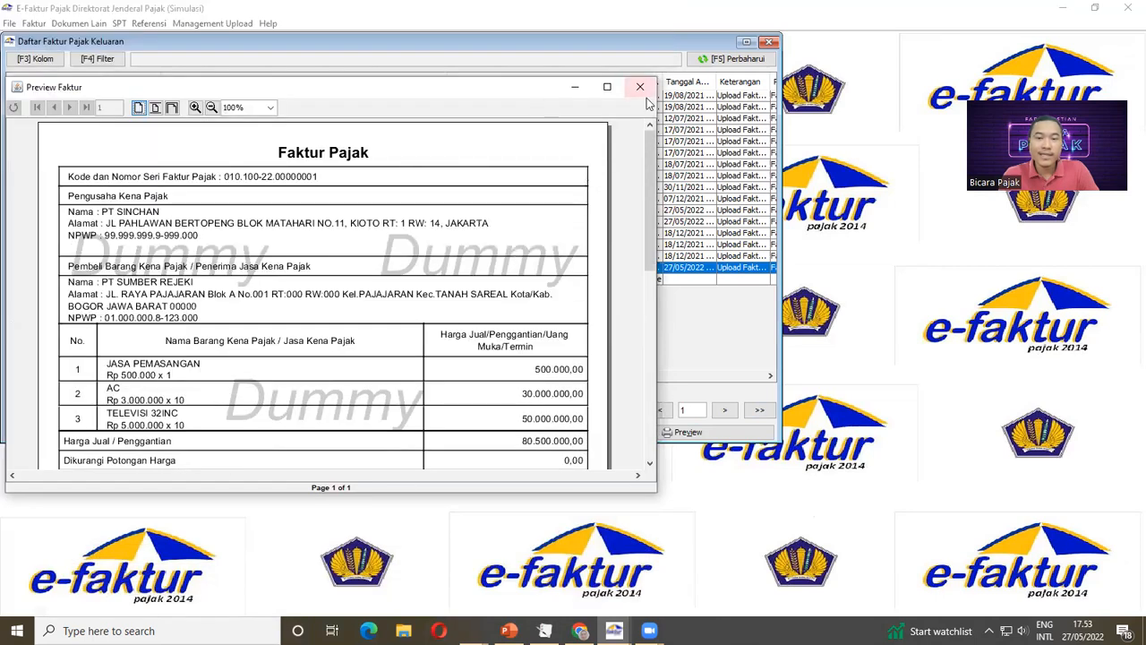
pyautogui.click(641, 83)
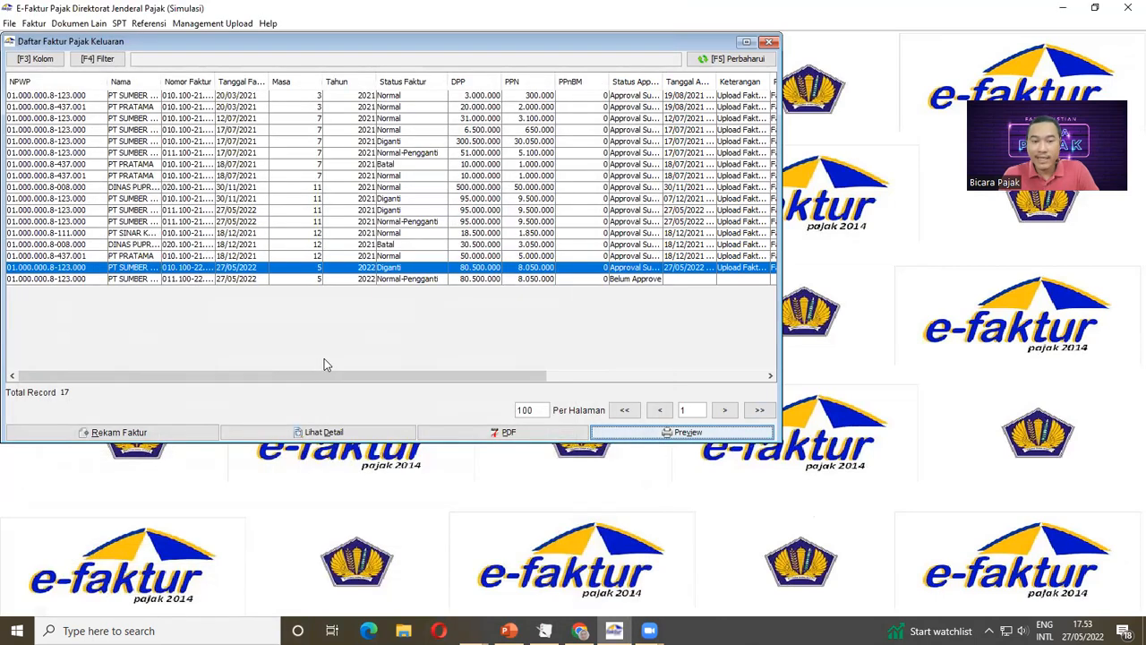
pyautogui.click(367, 278)
# Step: Queue the Normal-Pengganti invoice for upload, confirming Yes and acknowledging the Siap Upload notice
pyautogui.click(225, 433)
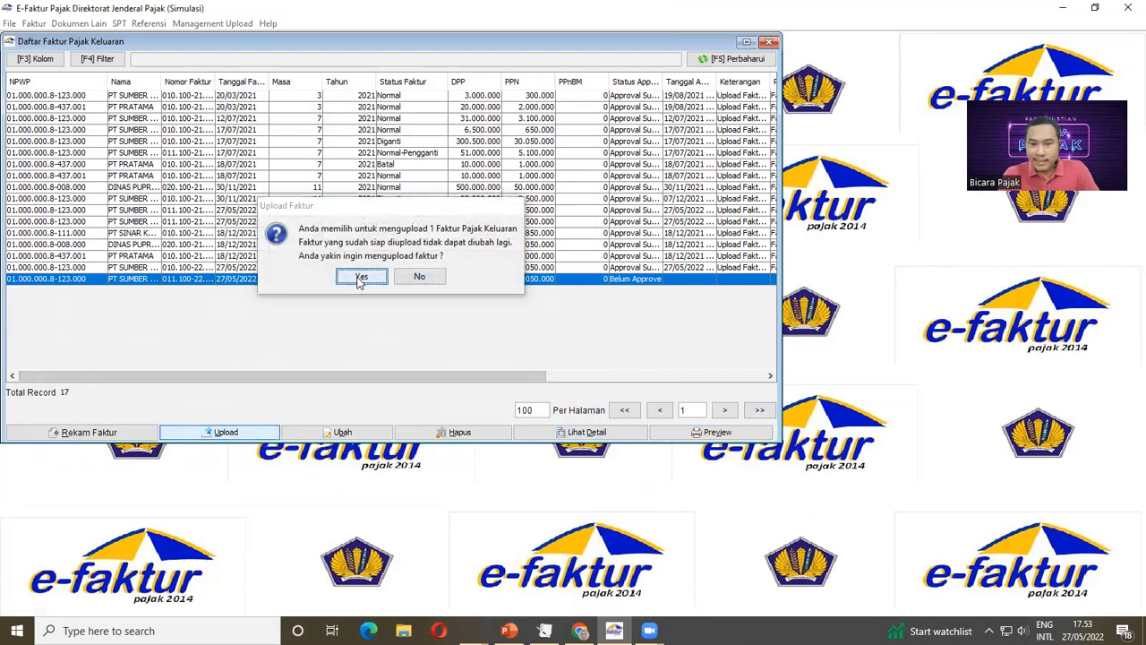
pyautogui.click(360, 278)
pyautogui.click(391, 271)
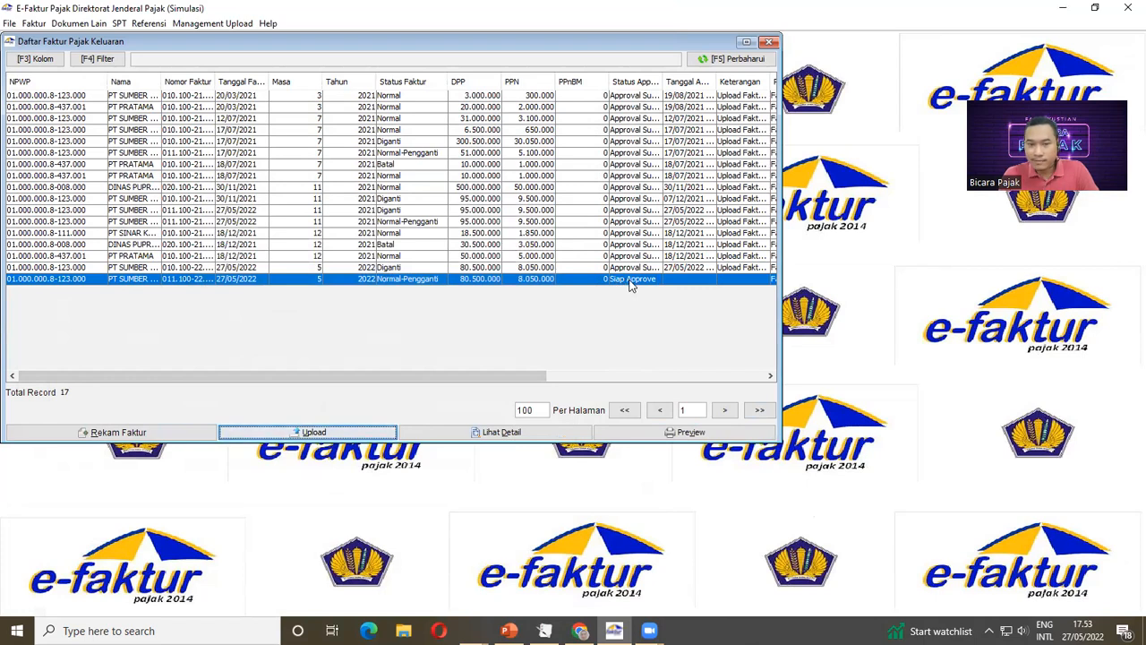
pyautogui.moveTo(173, 40); pyautogui.dragTo(180, 79)
pyautogui.click(192, 24)
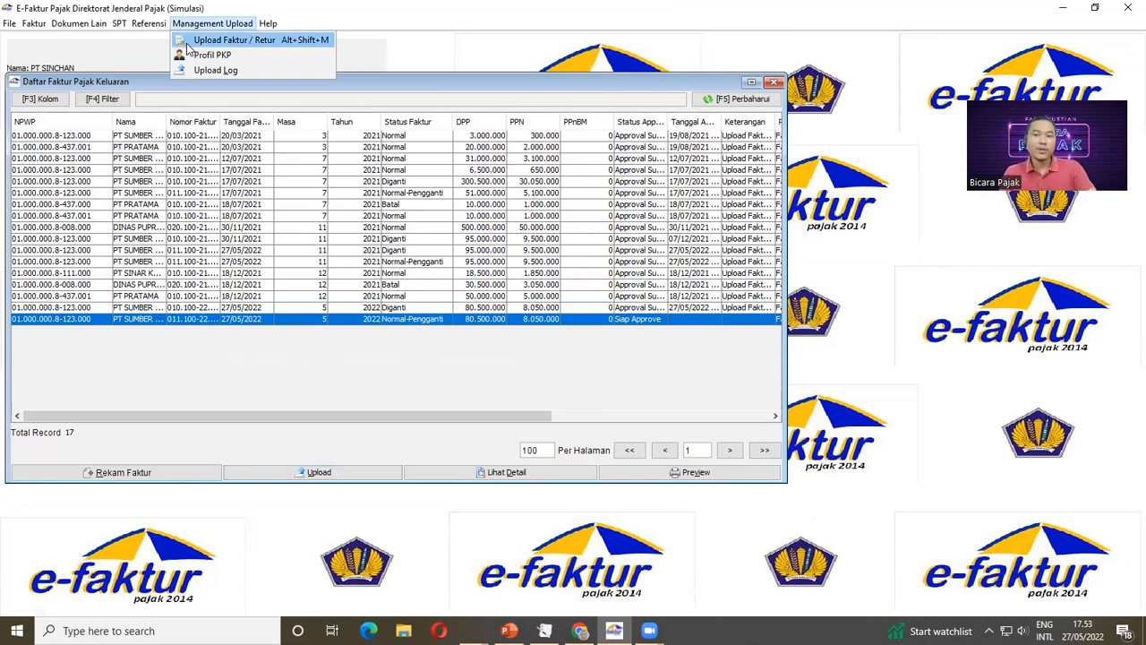
# Step: Open Management Upload > Upload Faktur / Retur and start the uploader in Monitor Upload
pyautogui.click(188, 42)
pyautogui.moveTo(151, 48); pyautogui.dragTo(490, 169)
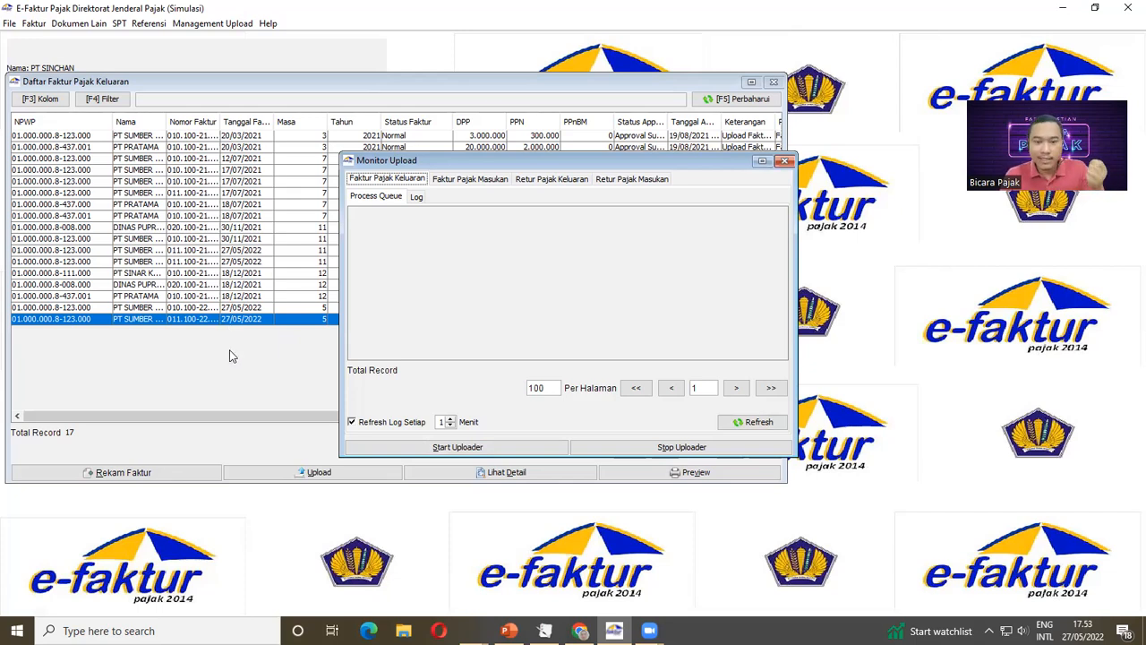
pyautogui.click(460, 448)
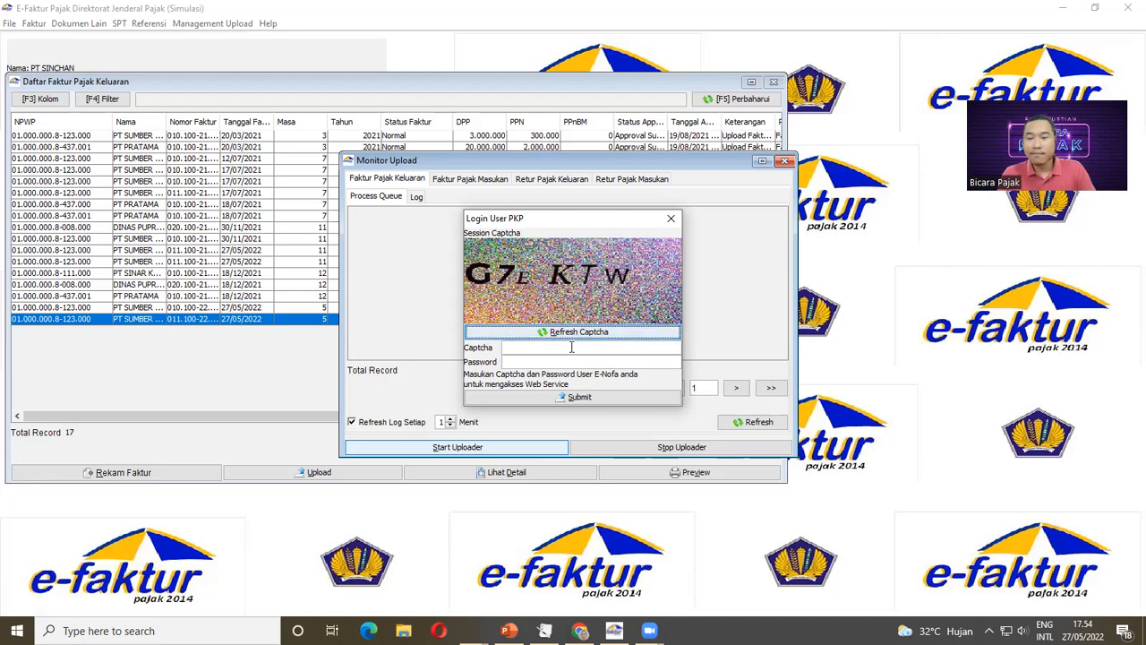
# Step: Log in to Login User PKP with the captcha and account password, then dismiss Uploader Berjalan
pyautogui.click(571, 347)
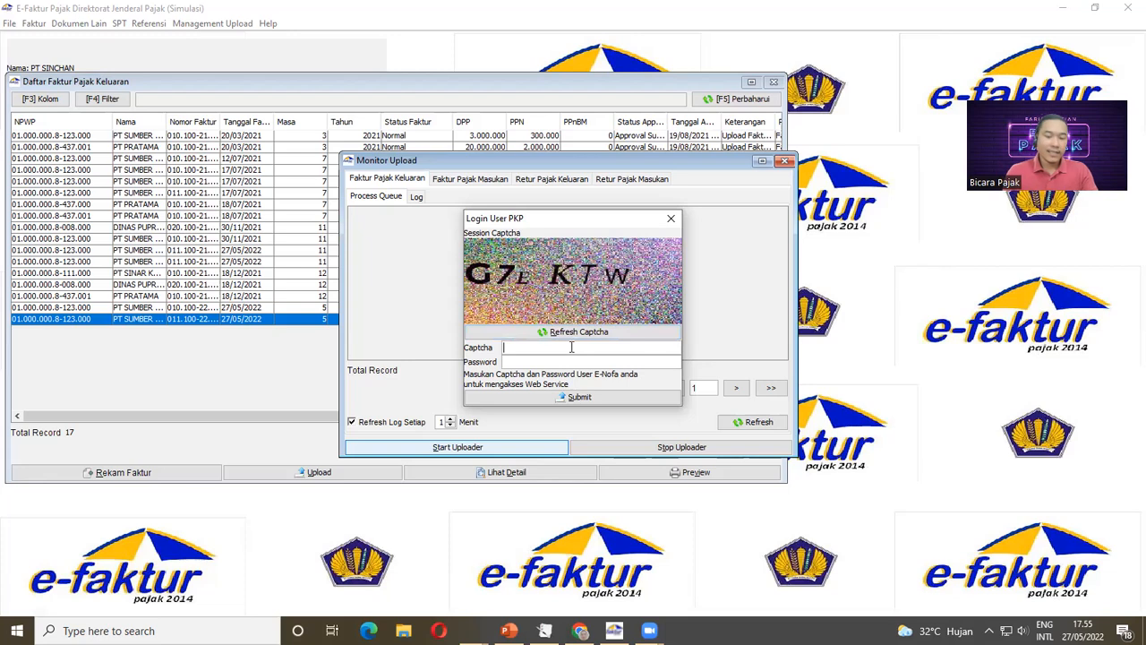
pyautogui.write('G7')
pyautogui.press('BackSpace')
pyautogui.press('BackSpace')
pyautogui.write('G7E')
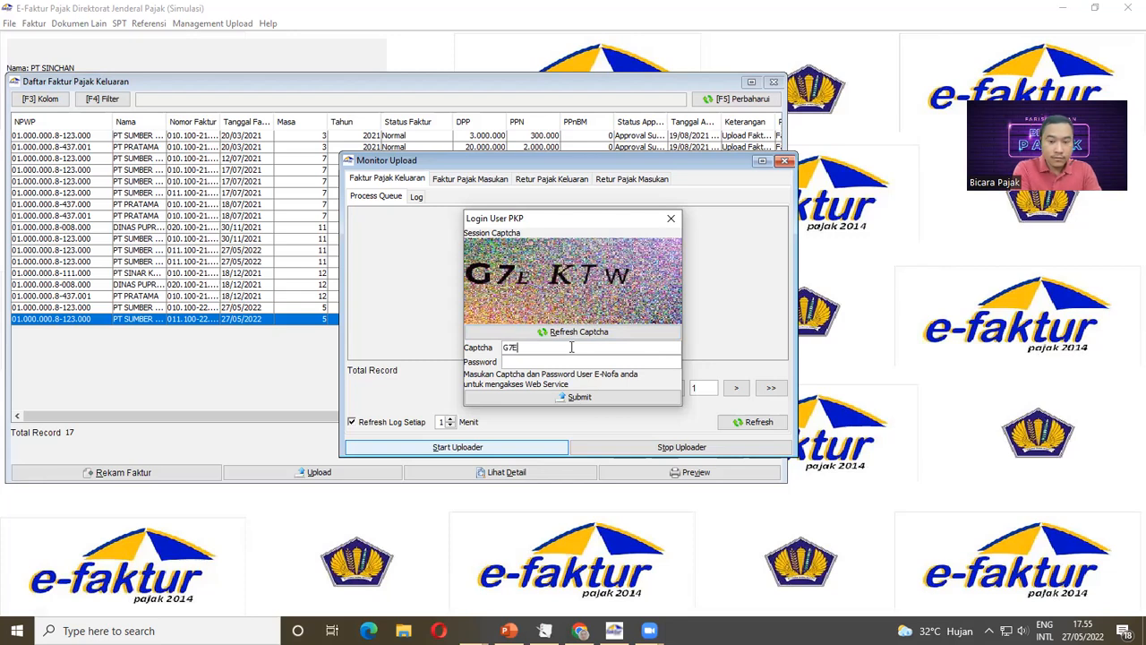
pyautogui.write('KTW************')
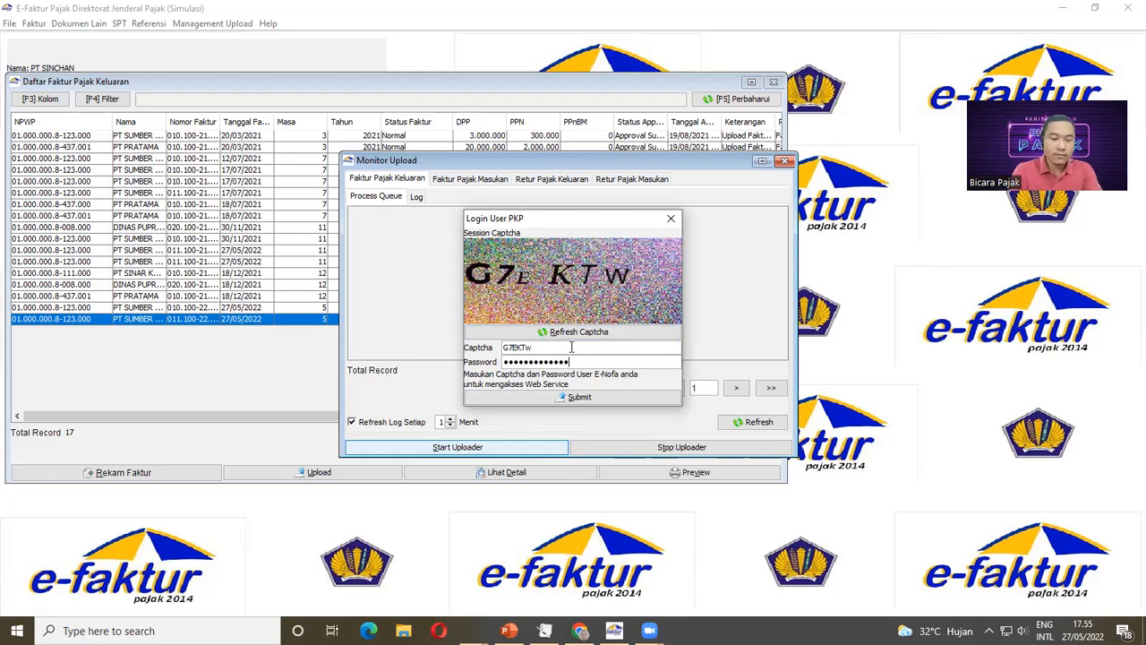
pyautogui.click(562, 396)
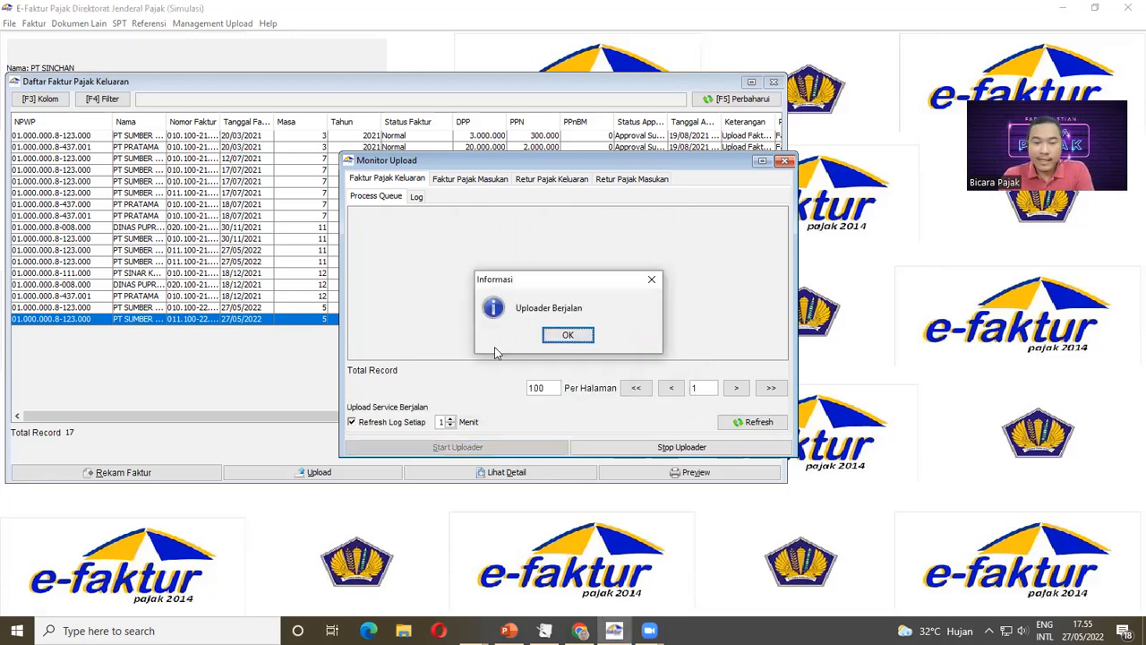
pyautogui.click(564, 336)
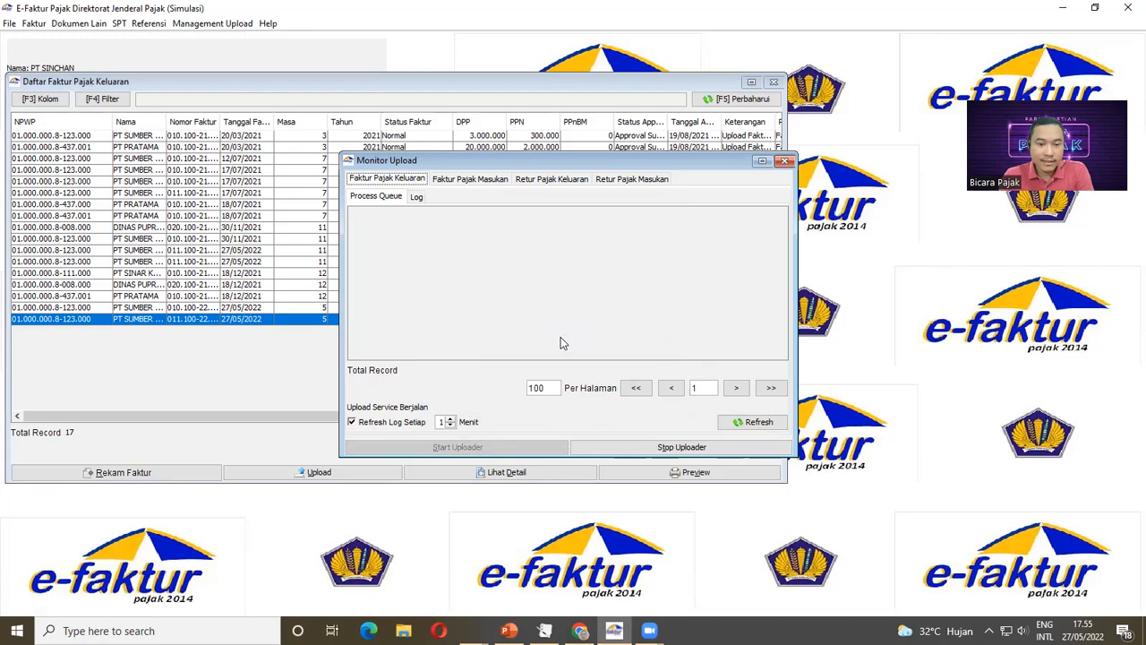
pyautogui.click(784, 162)
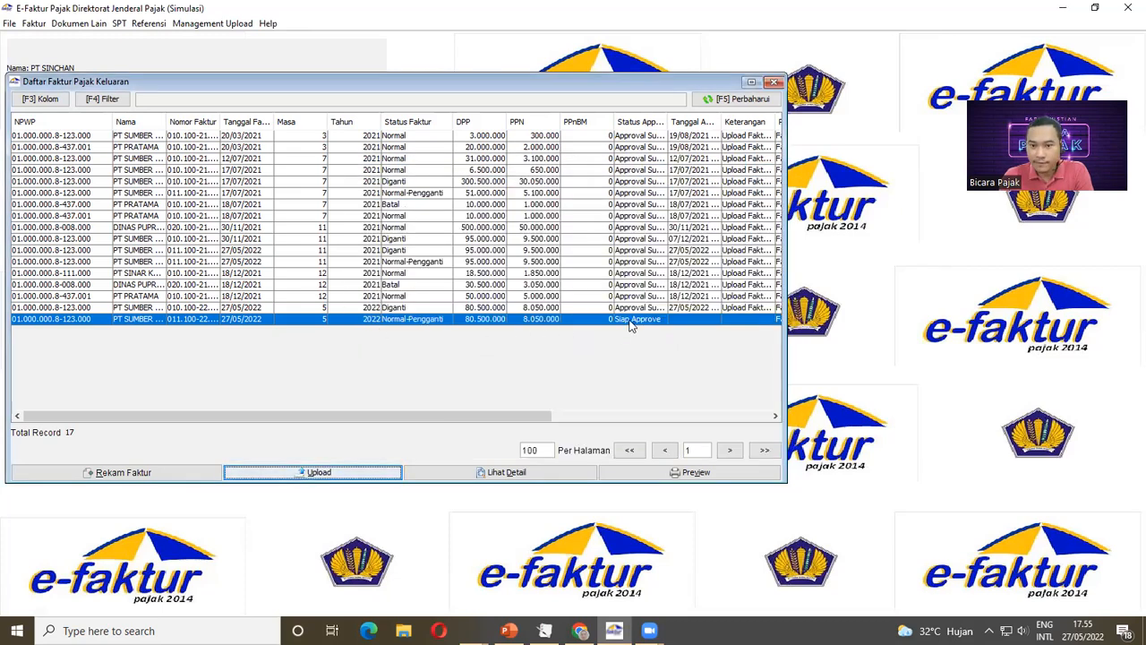
# Step: Refresh the list and widen the approval columns to show Approval Sukses at 27/05/2022 05:55:21
pyautogui.click(731, 100)
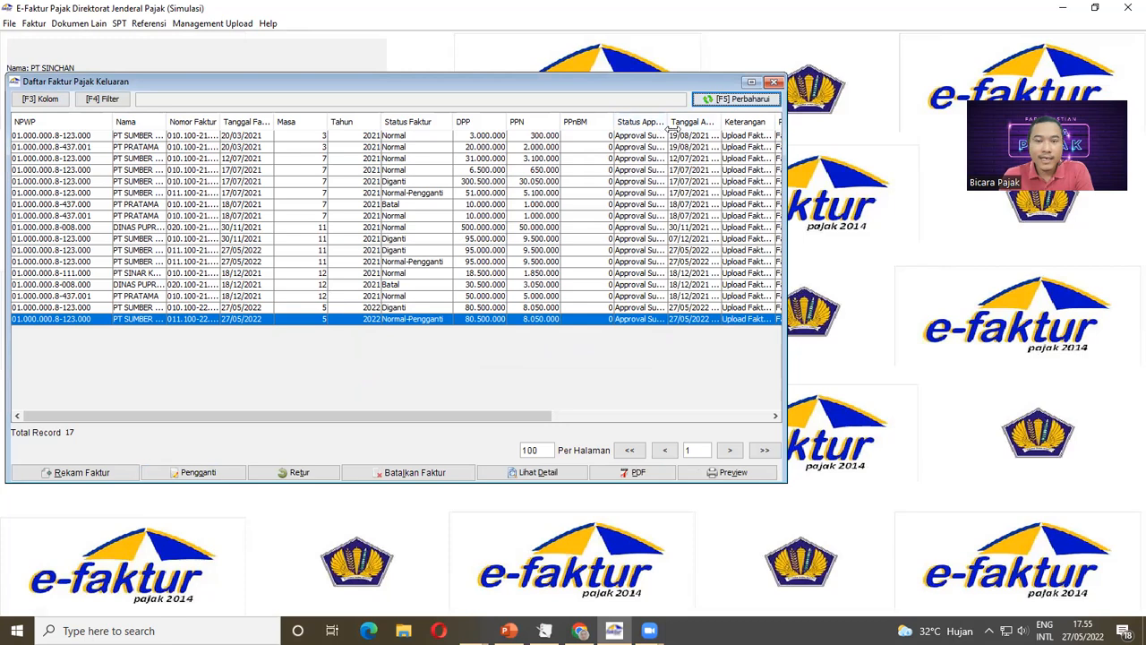
pyautogui.moveTo(668, 122); pyautogui.dragTo(713, 123)
pyautogui.moveTo(486, 416); pyautogui.dragTo(631, 417)
pyautogui.moveTo(575, 122); pyautogui.dragTo(602, 121)
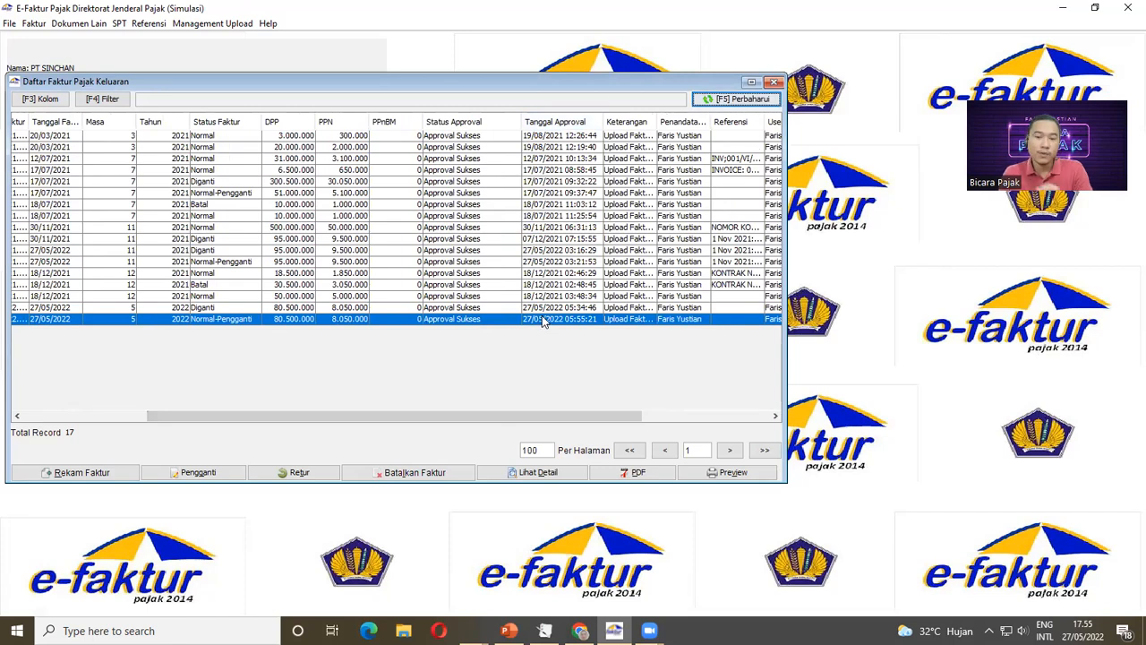
pyautogui.moveTo(520, 415); pyautogui.dragTo(257, 309)
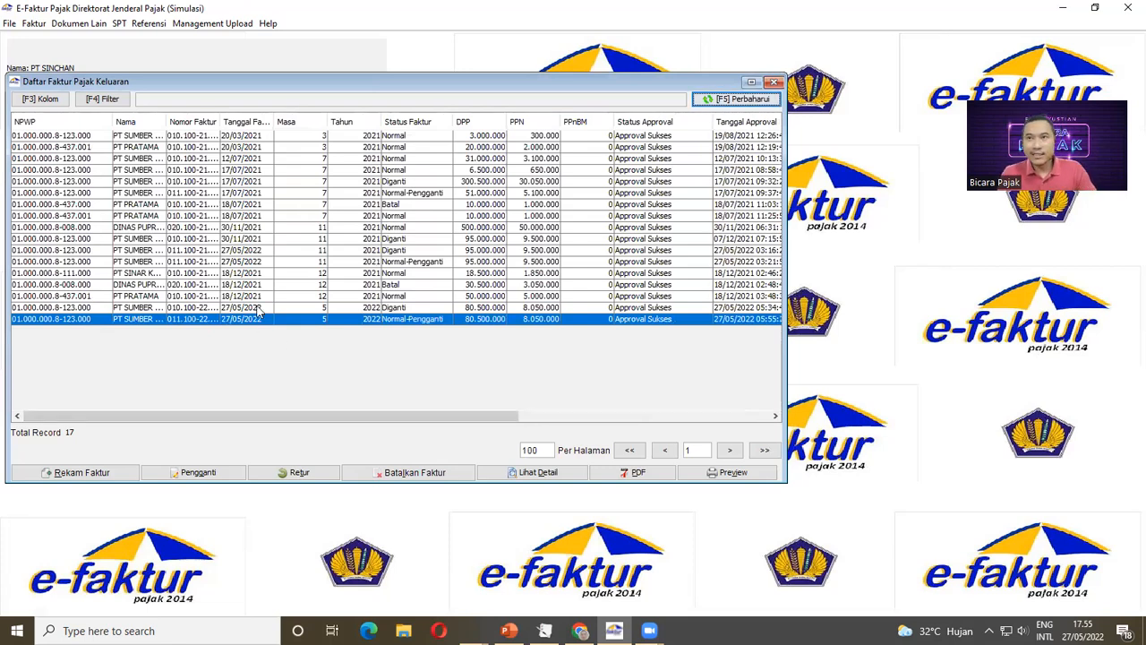